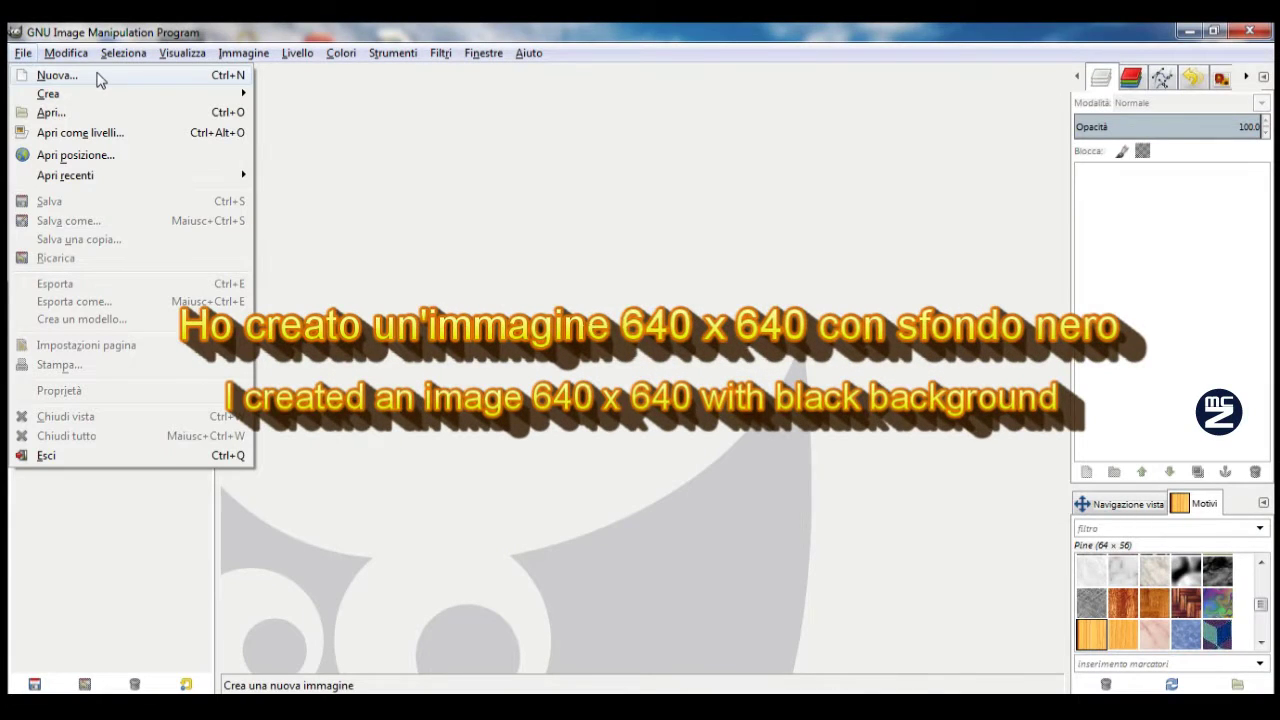
Create a 640 × 640 px image with Fill with set to Foreground color (black).
{"action": "left_click", "coordinate": [57, 75]}
{"action": "type", "text": "640"}
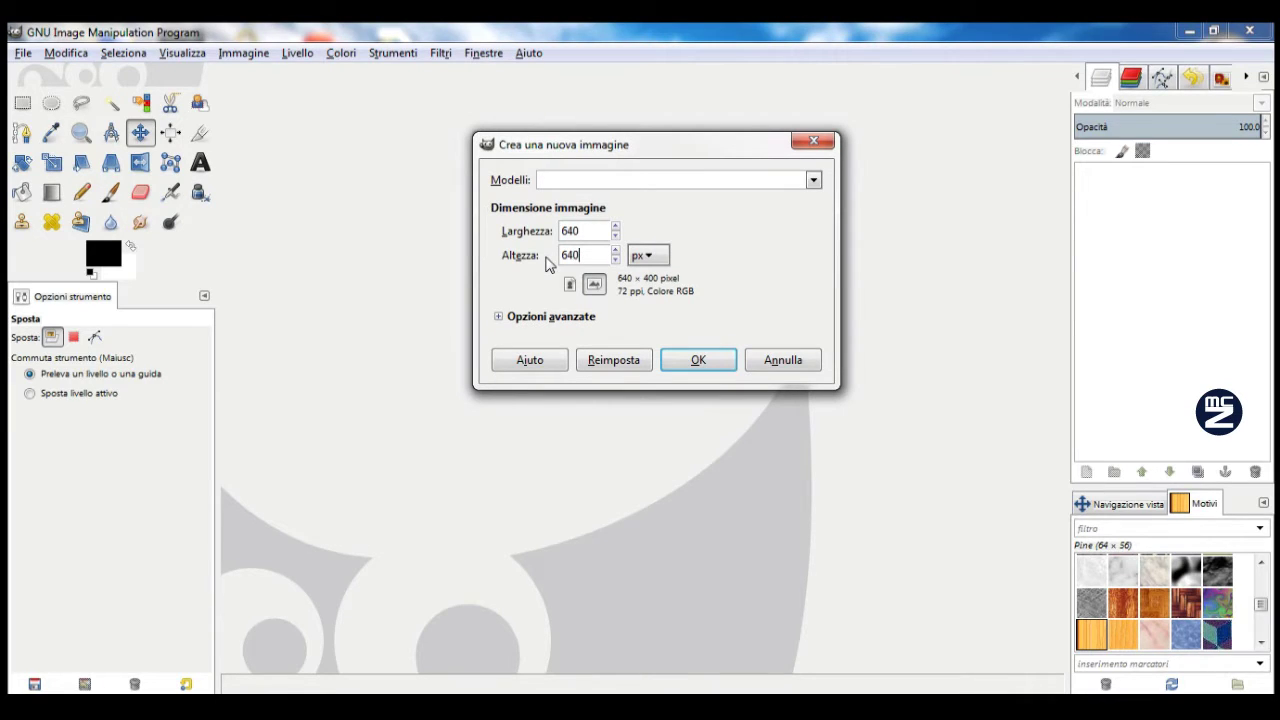
{"action": "left_click", "coordinate": [499, 318]}
{"action": "left_click", "coordinate": [600, 419]}
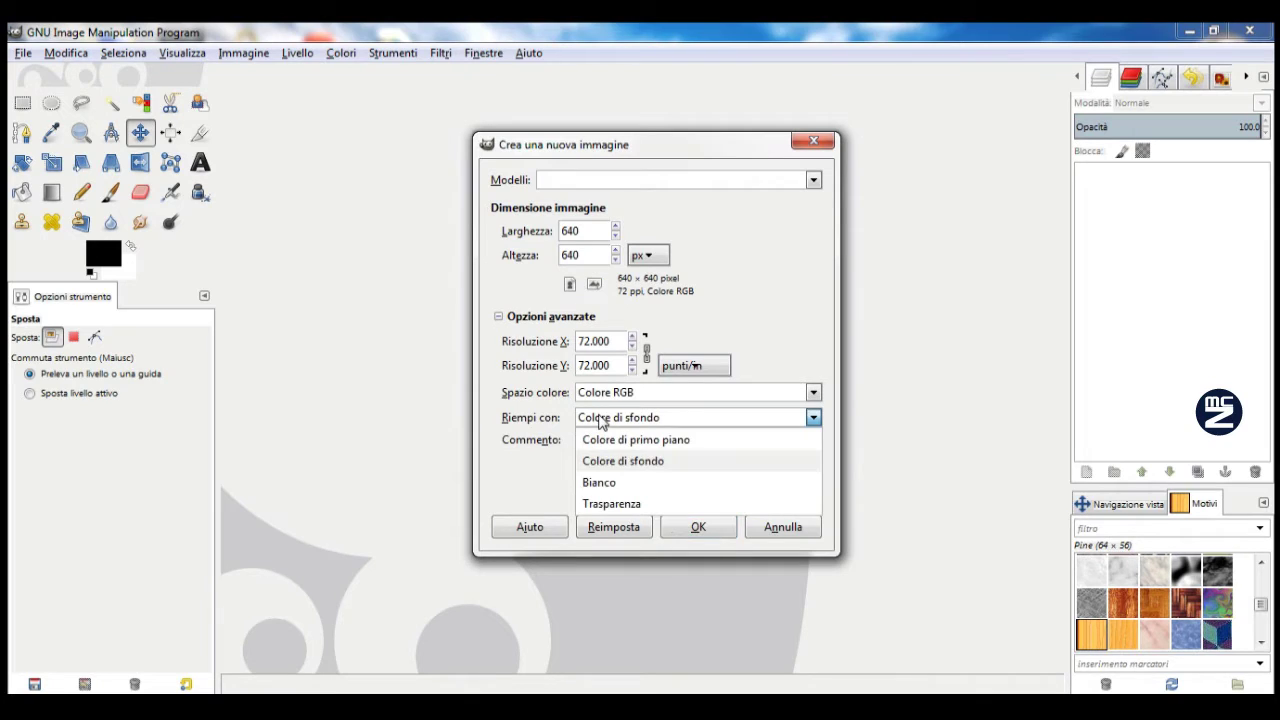
{"action": "left_click", "coordinate": [595, 446]}
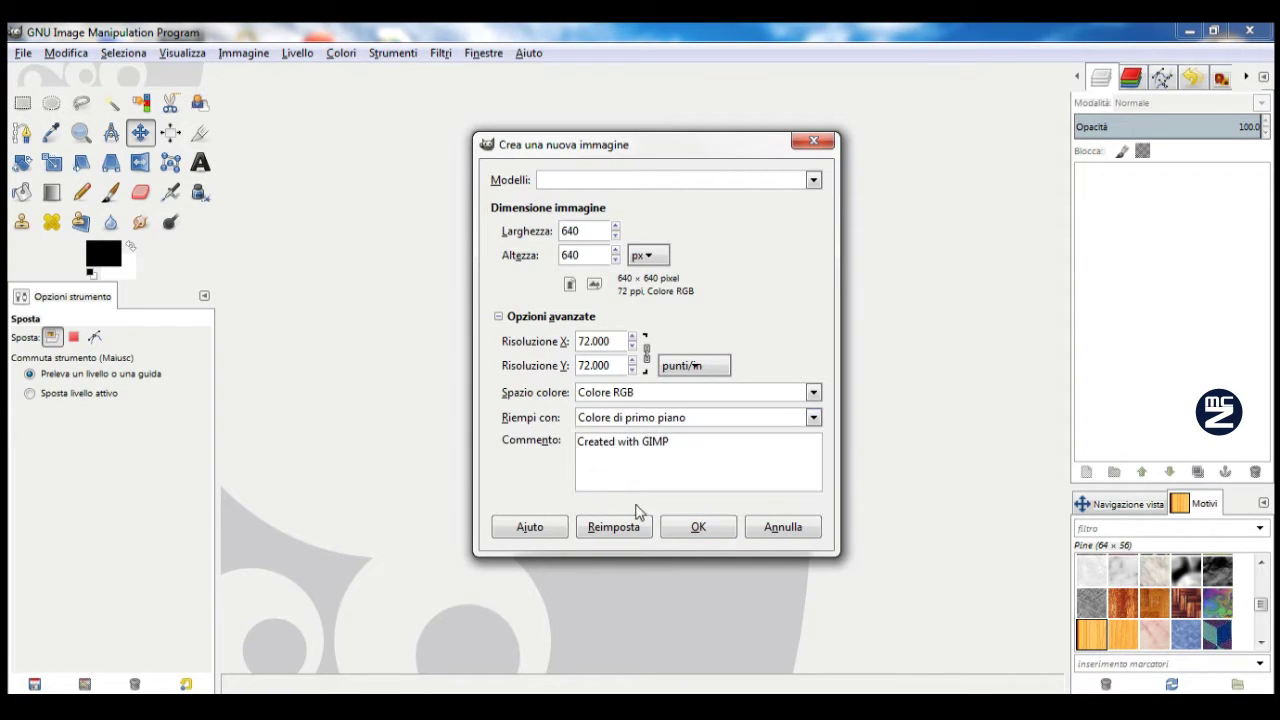
{"action": "left_click", "coordinate": [697, 530]}
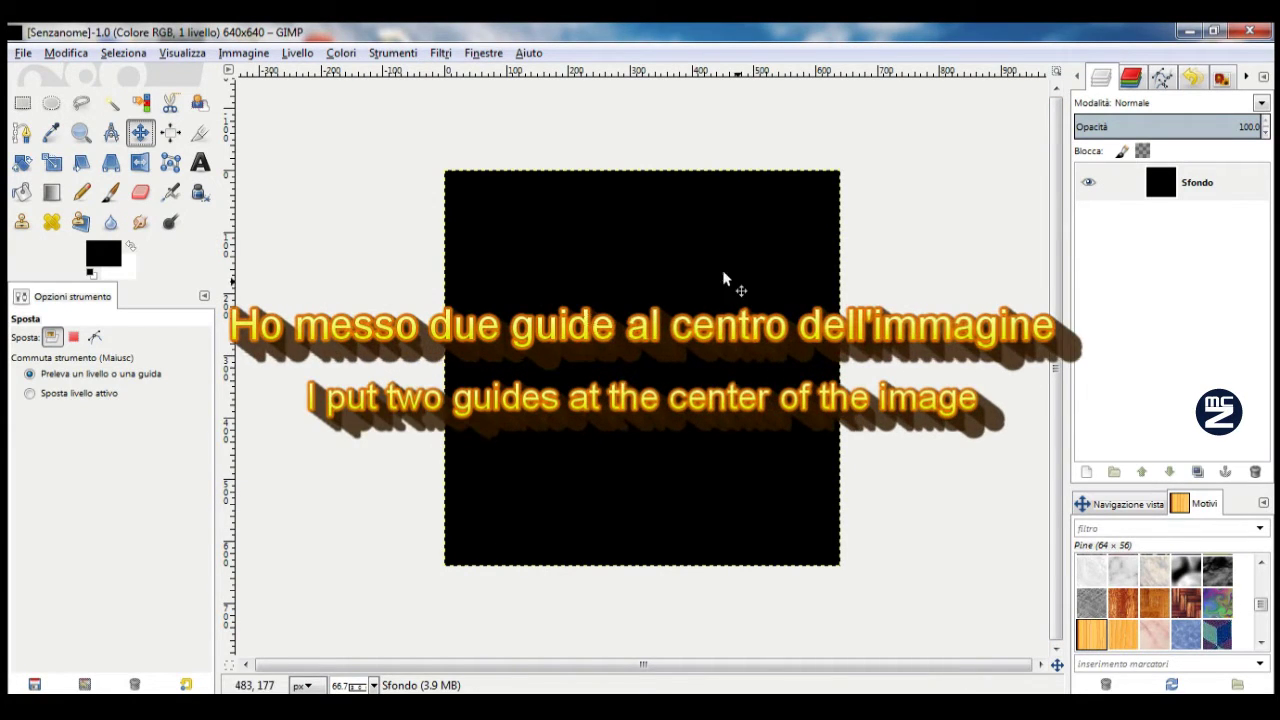
Add a horizontal guide at 50% through the image.
{"action": "left_click", "coordinate": [250, 56]}
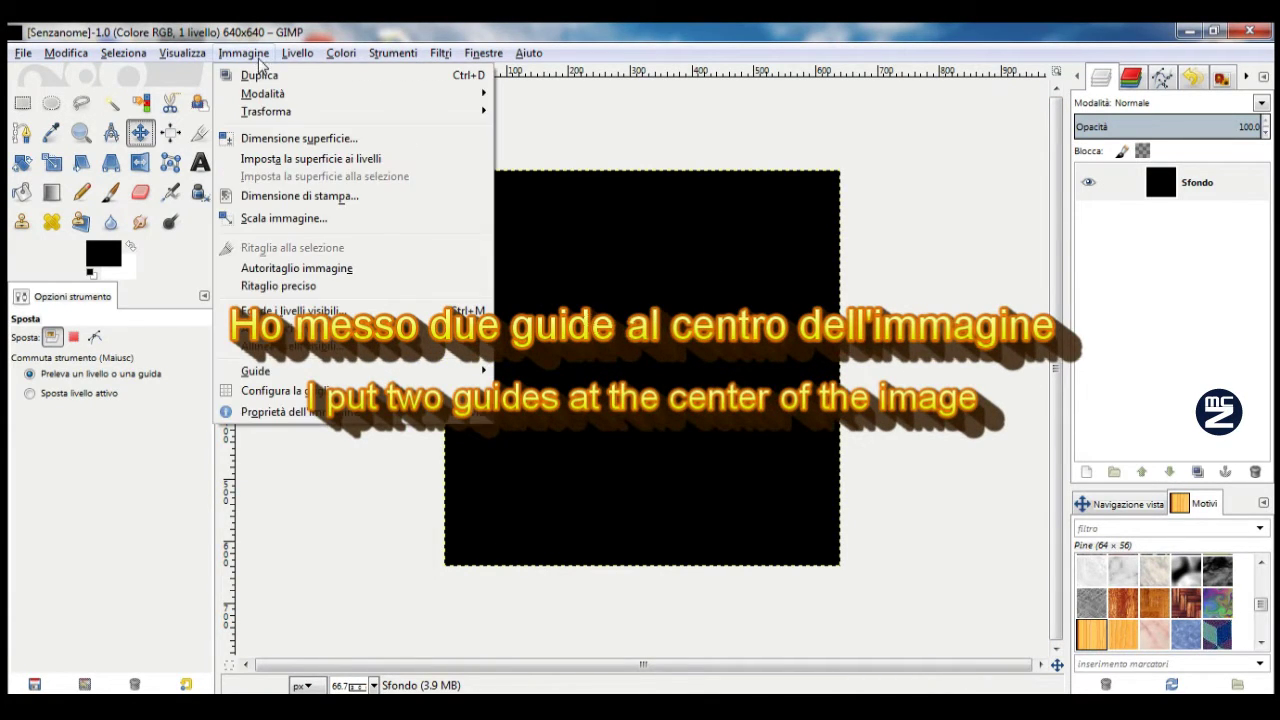
{"action": "mouse_move", "coordinate": [256, 371]}
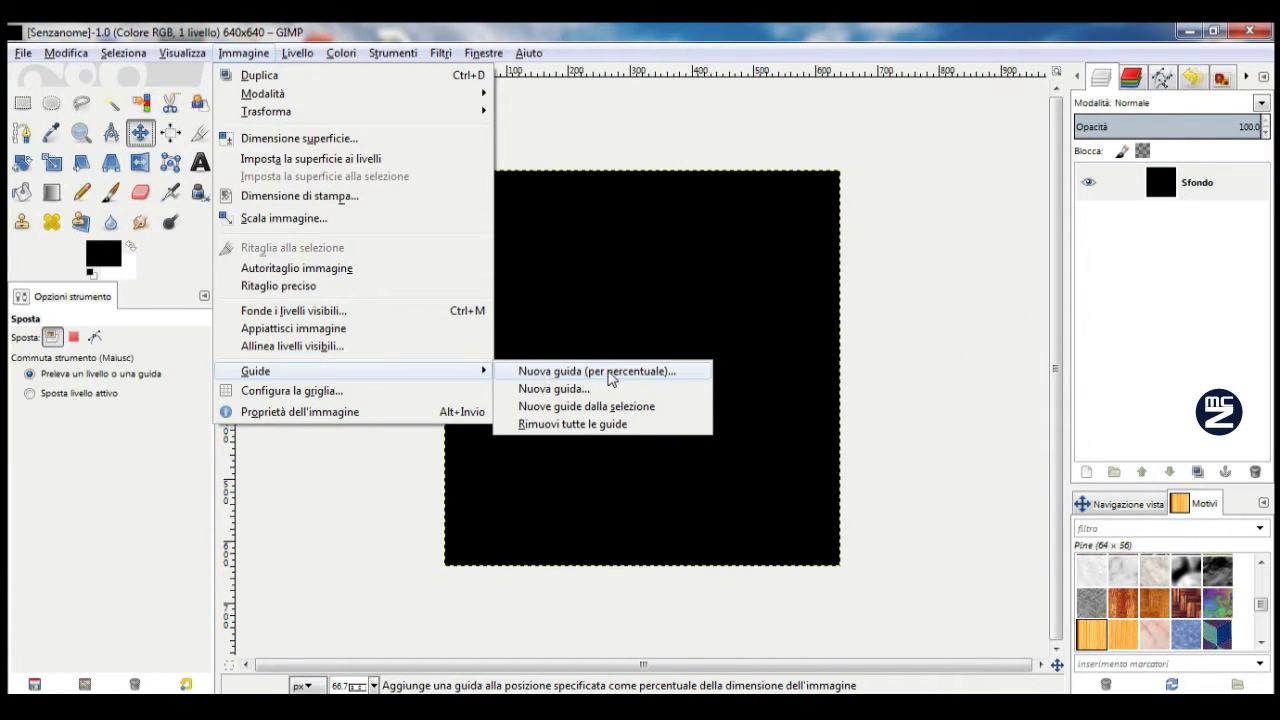
{"action": "left_click", "coordinate": [624, 376]}
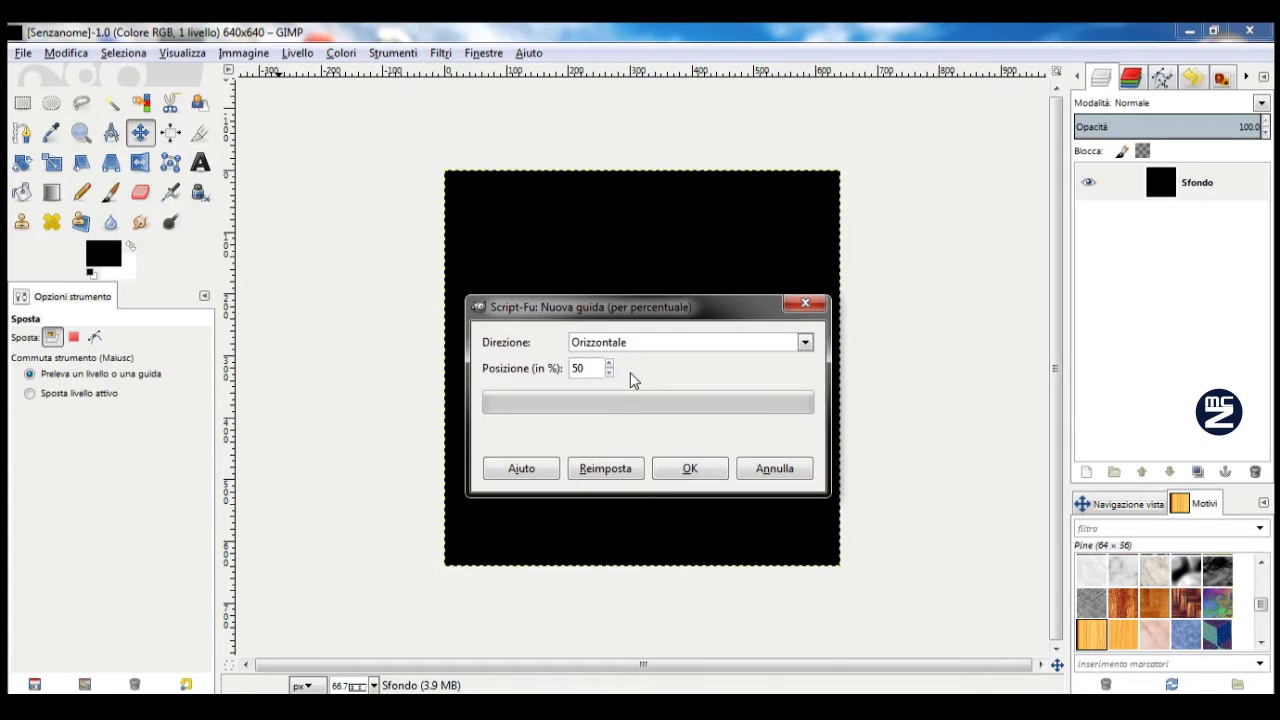
{"action": "left_click", "coordinate": [694, 469]}
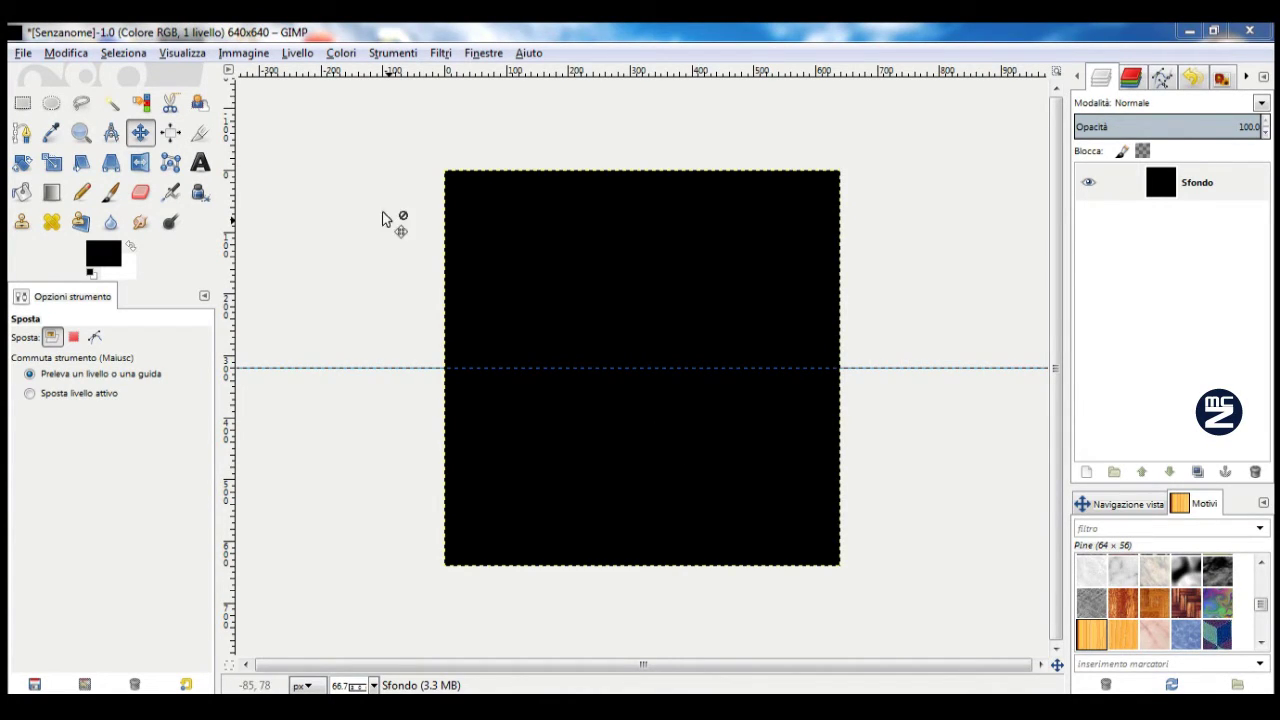
Add a vertical guide at 50%, crossing the horizontal guide at the centre.
{"action": "left_click", "coordinate": [247, 55]}
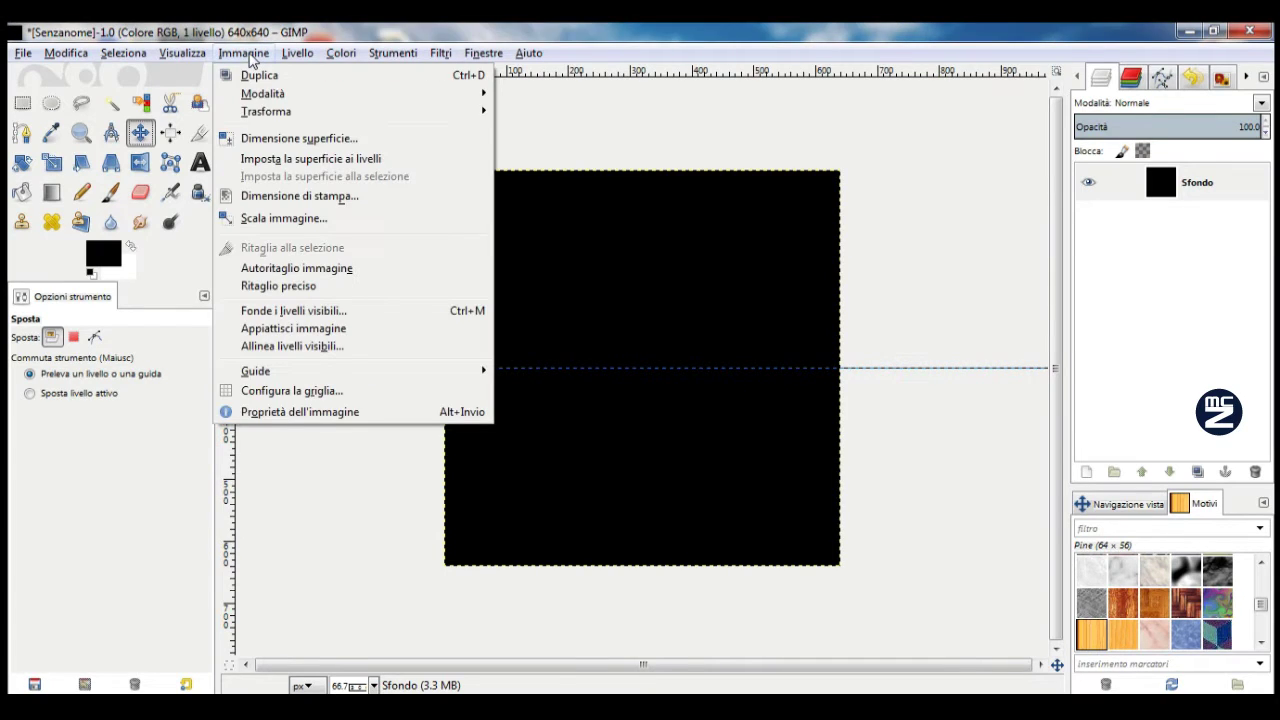
{"action": "mouse_move", "coordinate": [255, 371]}
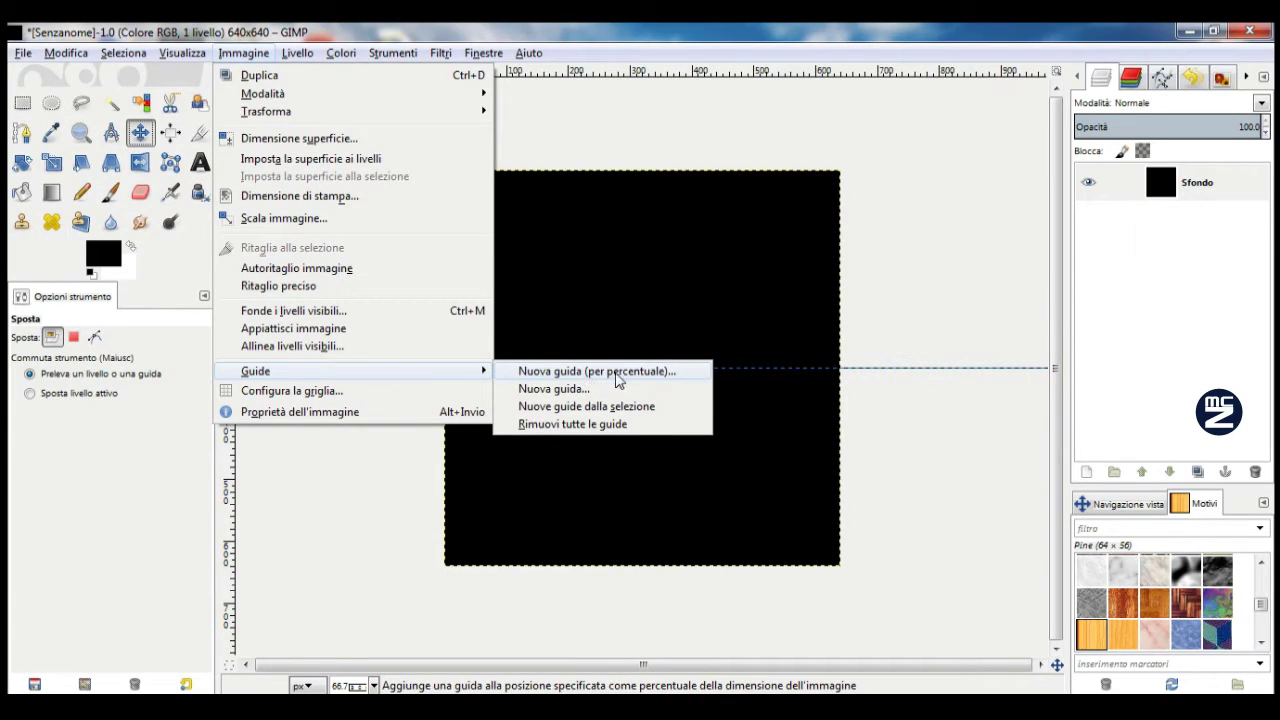
{"action": "left_click", "coordinate": [627, 375]}
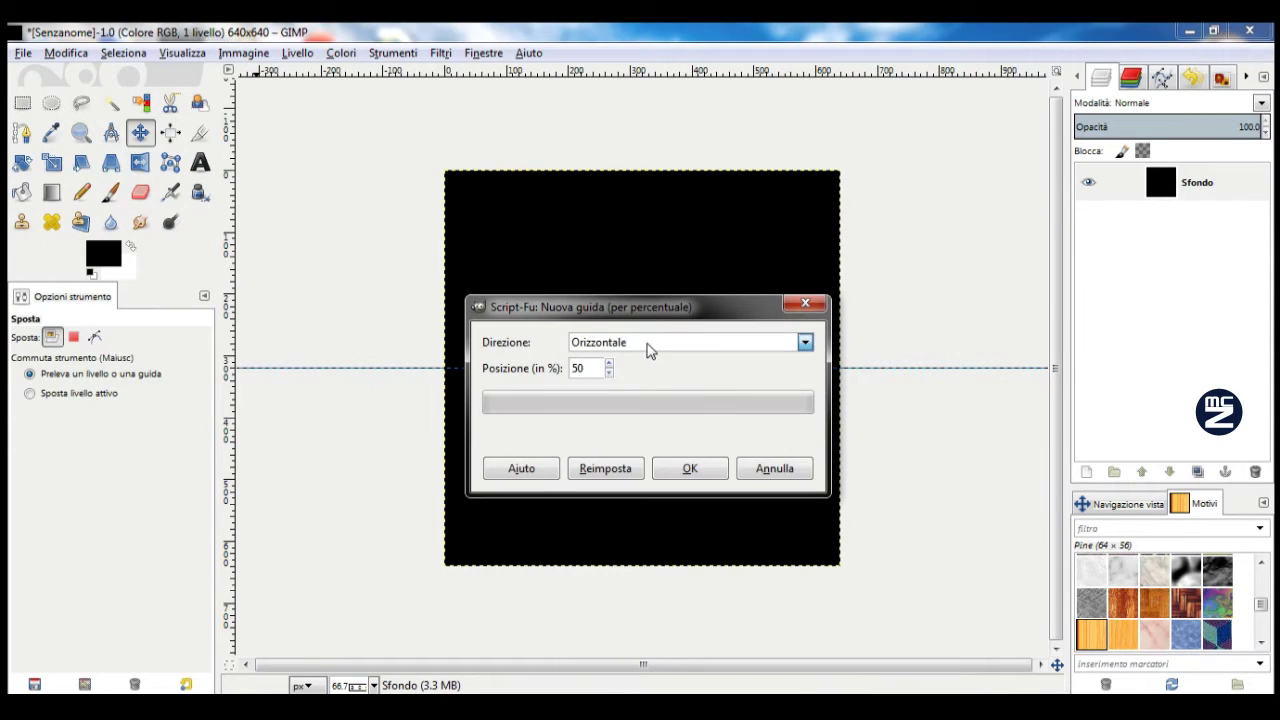
{"action": "left_click", "coordinate": [648, 345]}
{"action": "left_click", "coordinate": [623, 386]}
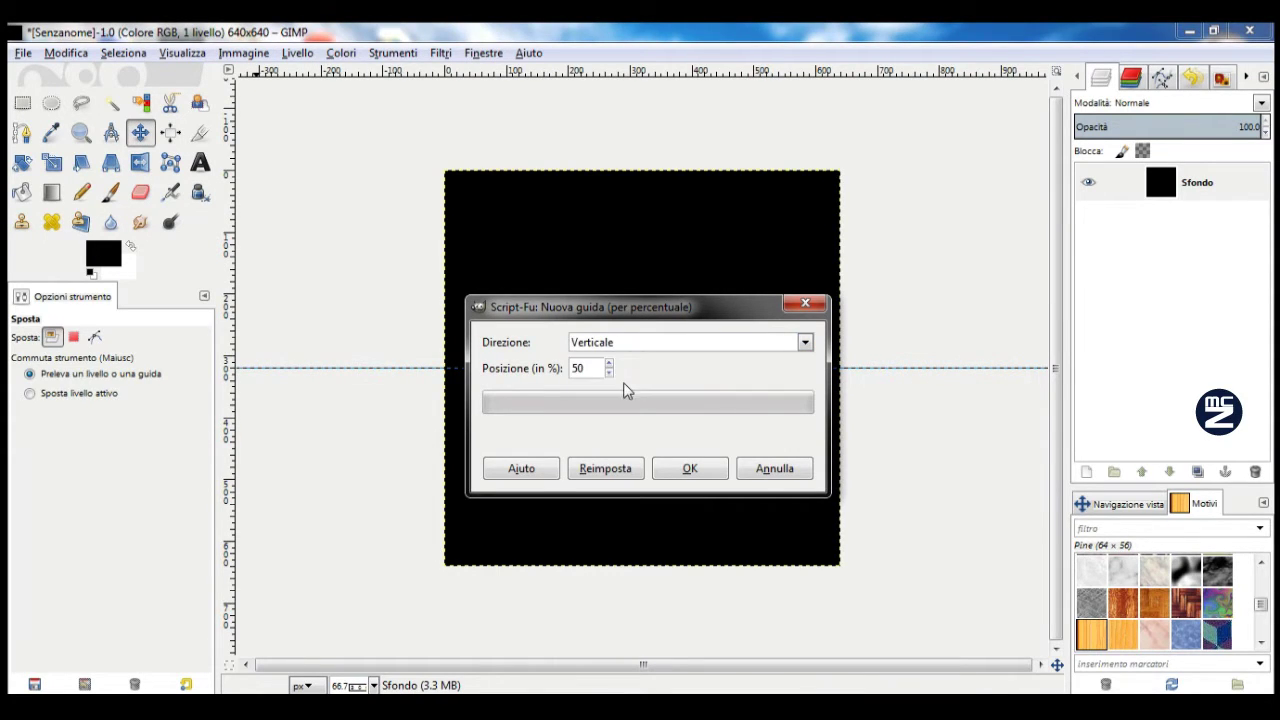
{"action": "left_click", "coordinate": [699, 472]}
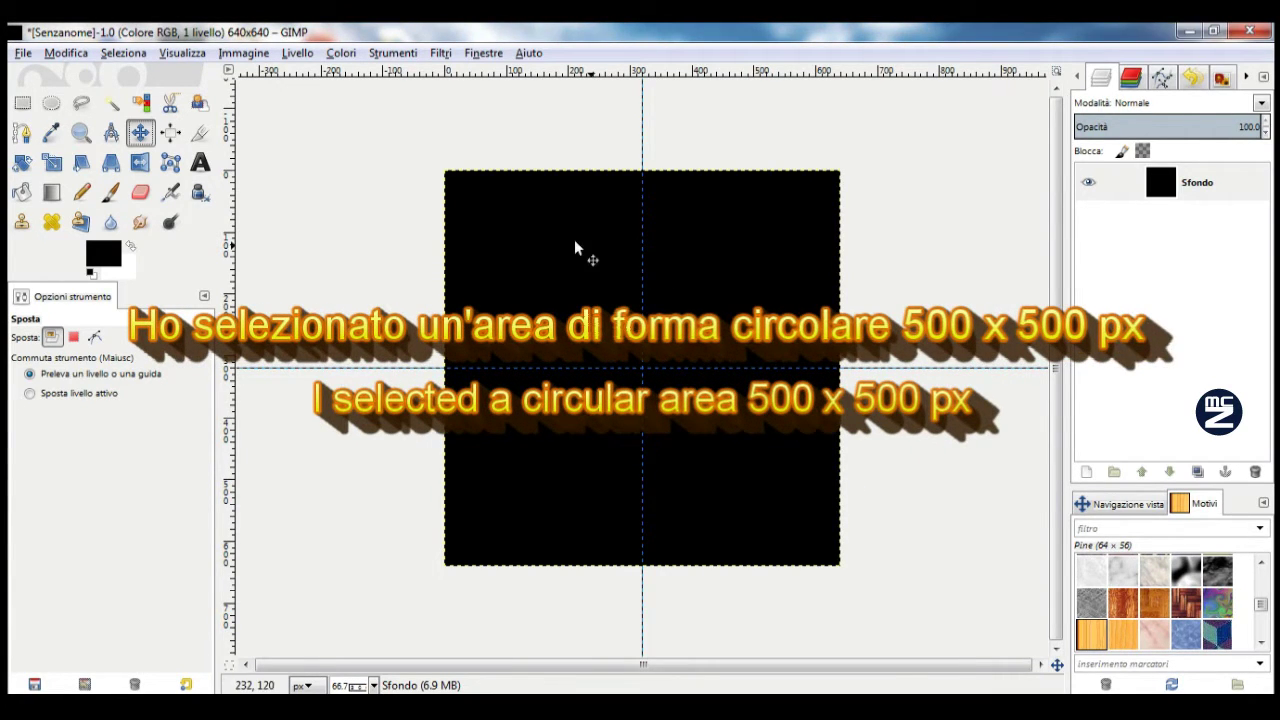
Draw a feathered (radius 10) circle selection from the centre, sized exactly 500 × 500 px.
{"action": "left_click", "coordinate": [52, 104]}
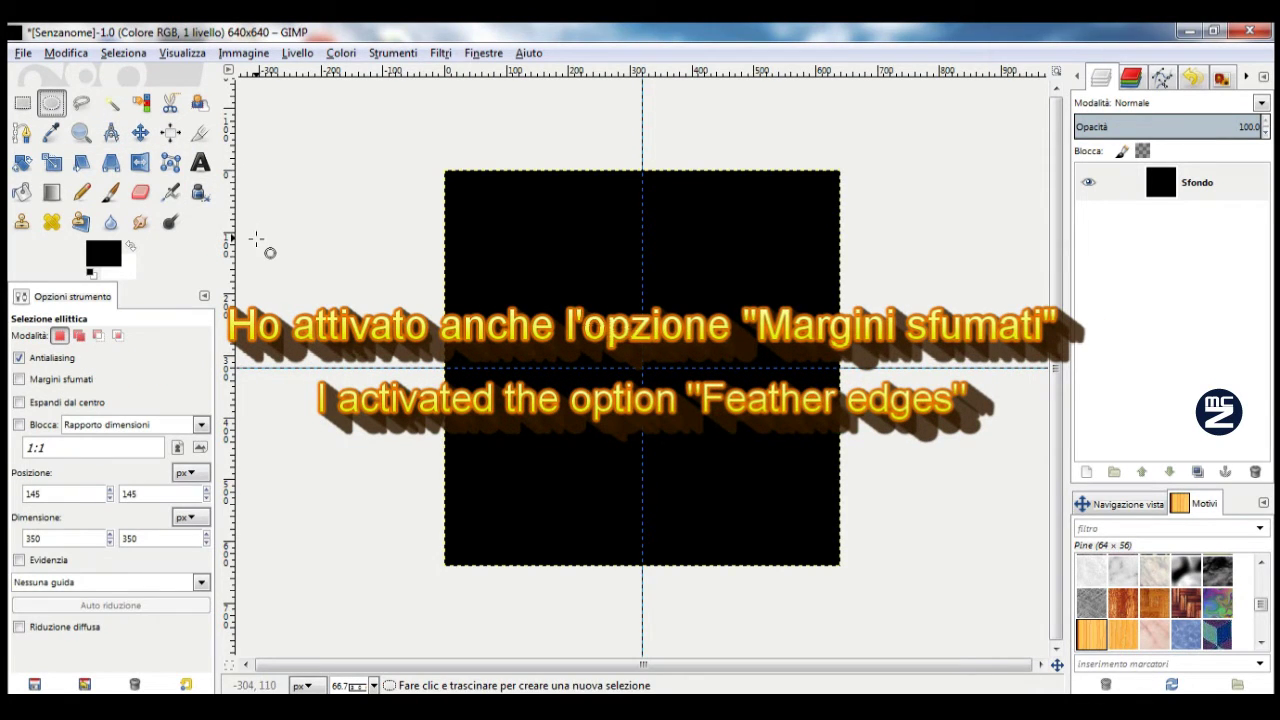
{"action": "left_click", "coordinate": [19, 379]}
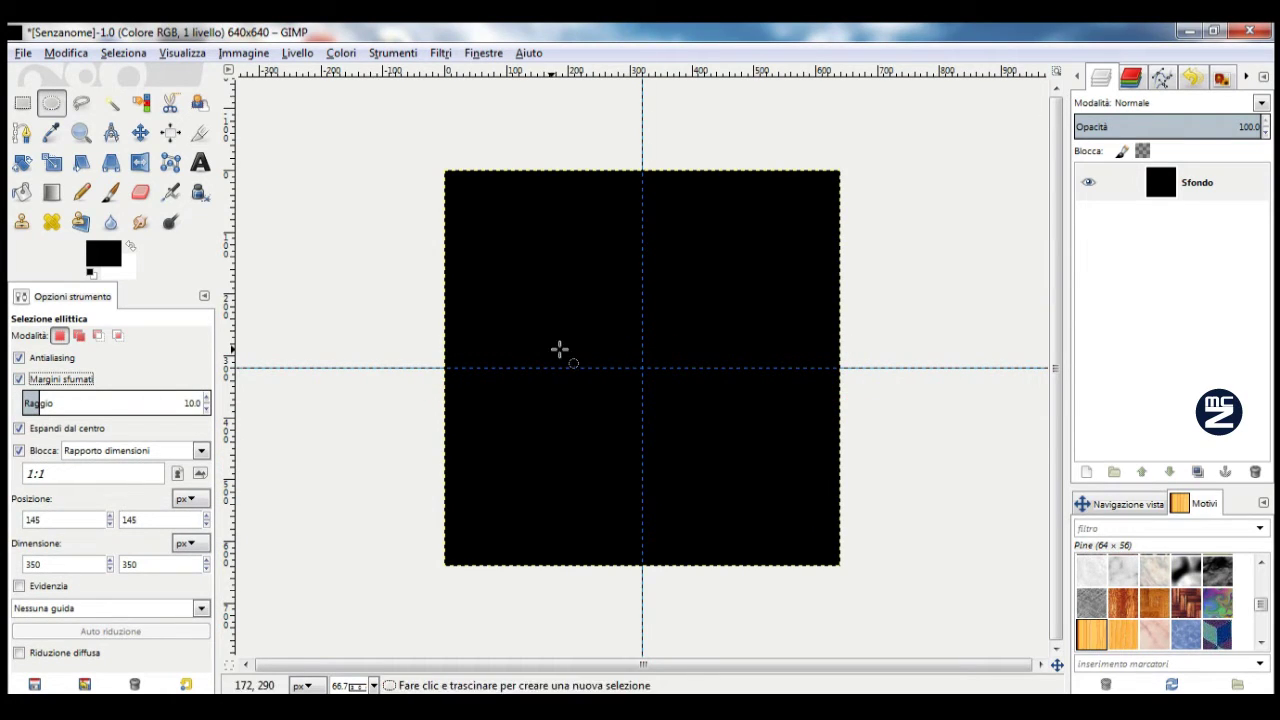
{"action": "left_click_drag", "start_coordinate": [642, 368], "coordinate": [524, 214]}
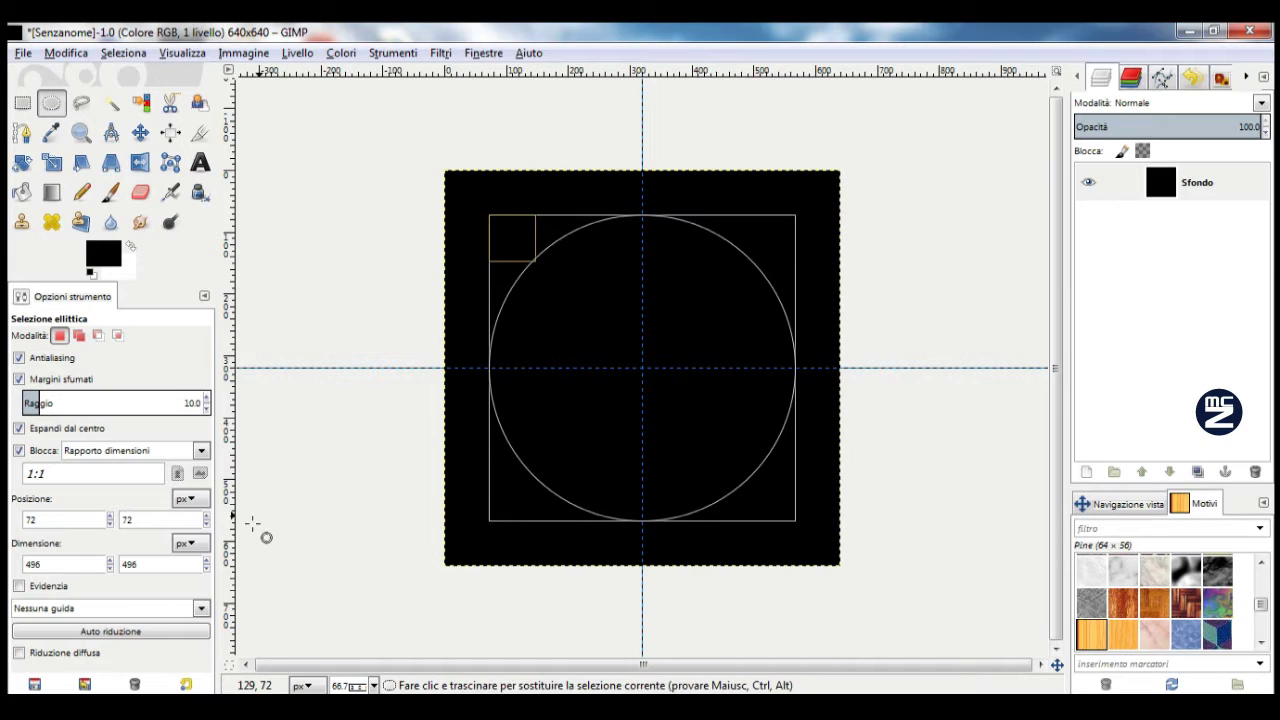
{"action": "left_click", "coordinate": [206, 561]}
{"action": "left_click", "coordinate": [206, 561]}
{"action": "left_click", "coordinate": [206, 561]}
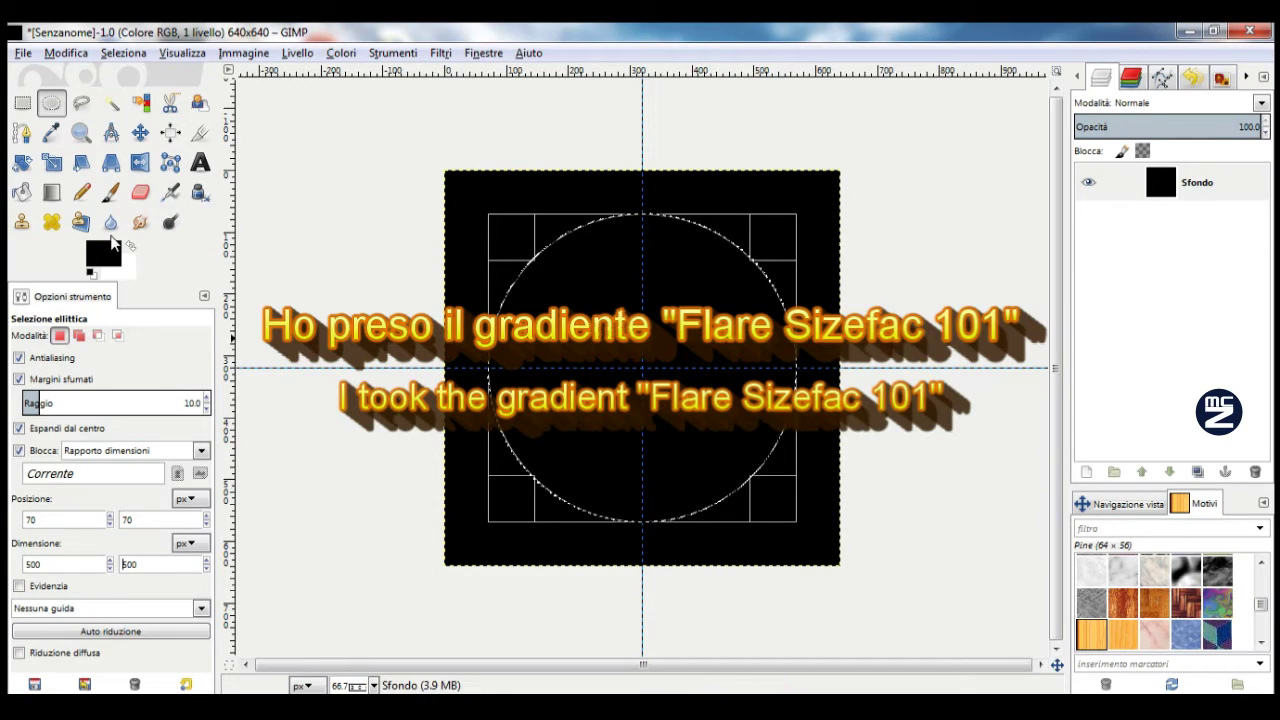
Fill the circle bottom-to-top with the Flare Sizefac 101 gradient using the Blend tool.
{"action": "left_click", "coordinate": [53, 195]}
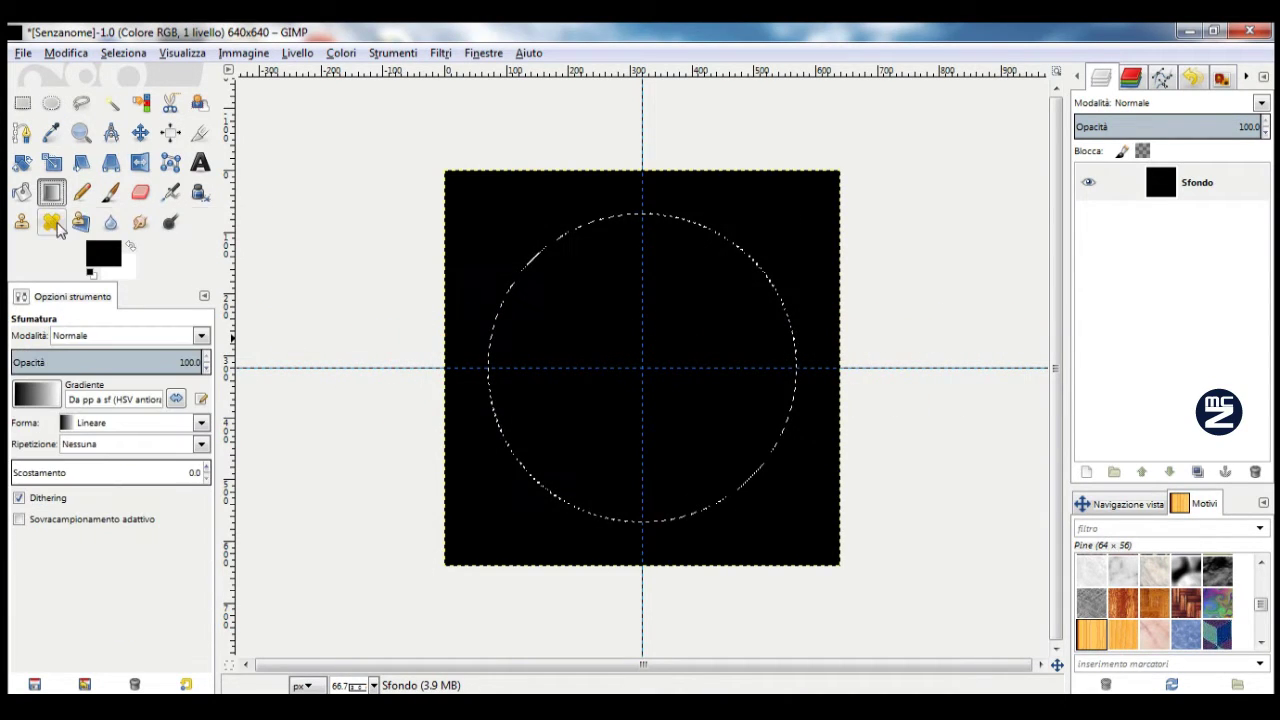
{"action": "left_click", "coordinate": [42, 392]}
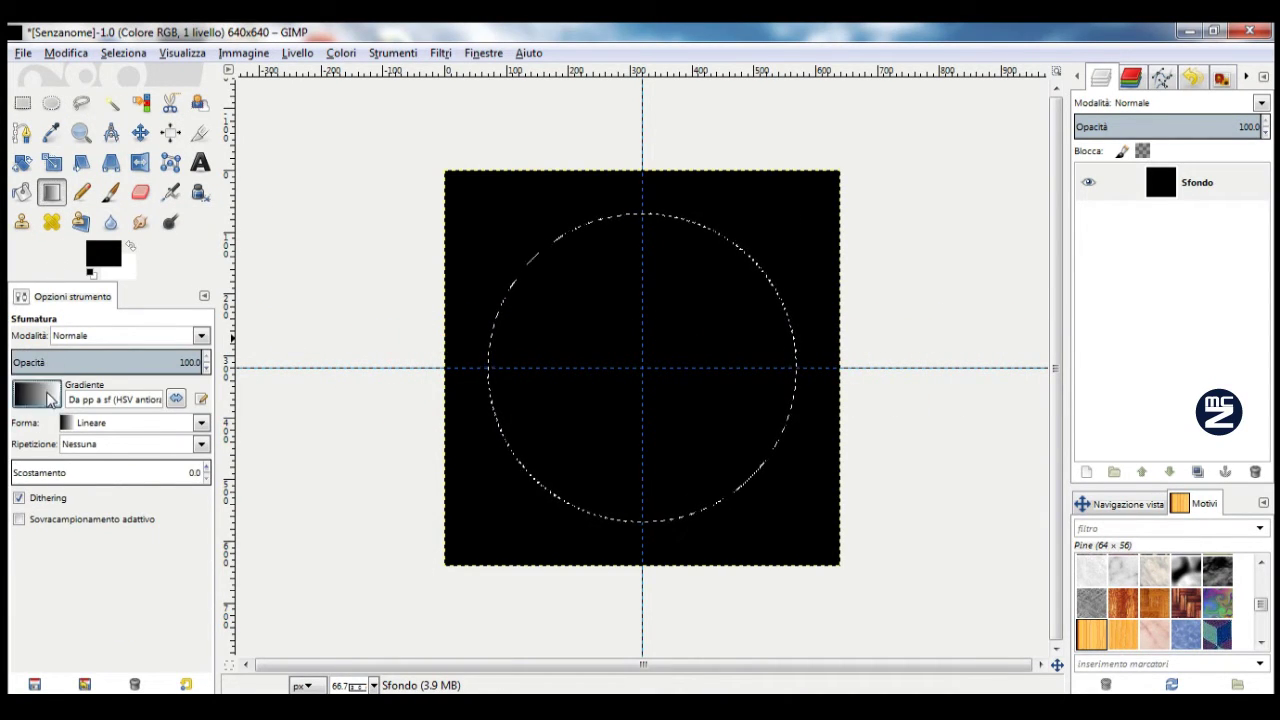
{"action": "left_click_drag", "start_coordinate": [168, 441], "coordinate": [165, 518]}
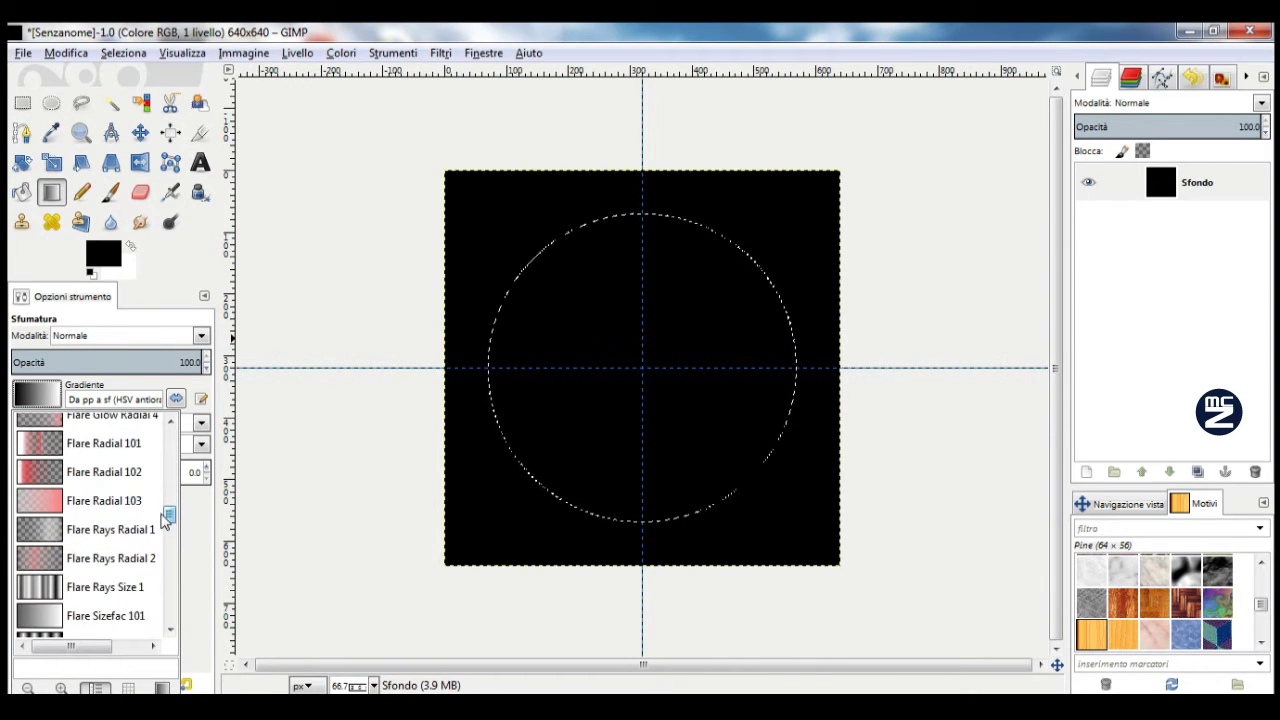
{"action": "left_click_drag", "start_coordinate": [168, 530], "coordinate": [161, 539]}
{"action": "double_click", "coordinate": [58, 495]}
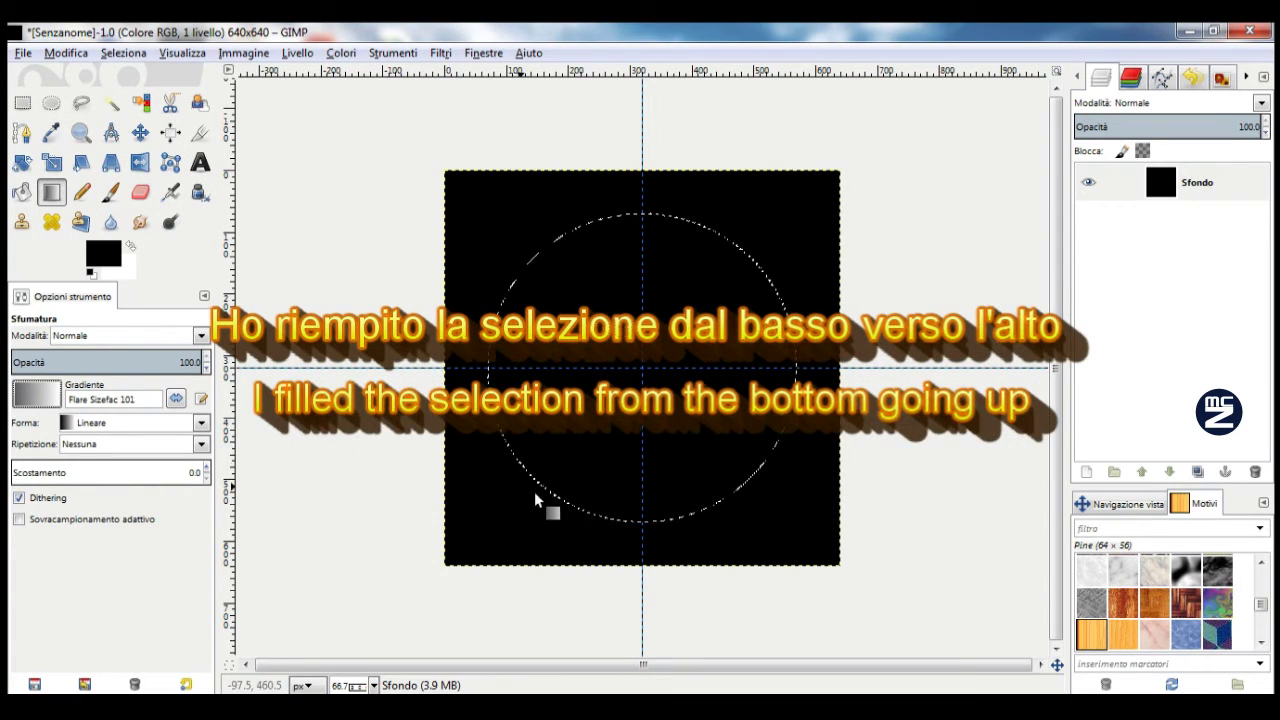
{"action": "left_click_drag", "start_coordinate": [640, 518], "coordinate": [640, 216]}
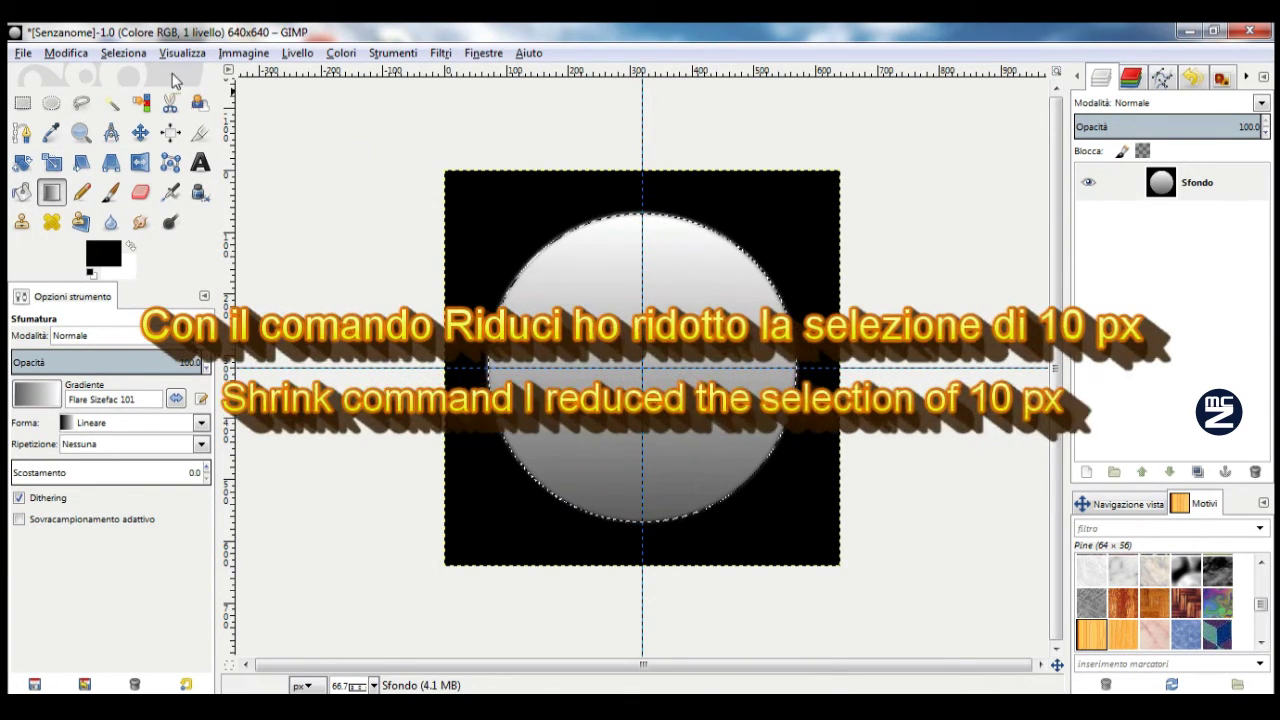
Shrink the circular selection by 10 px.
{"action": "left_click", "coordinate": [133, 55]}
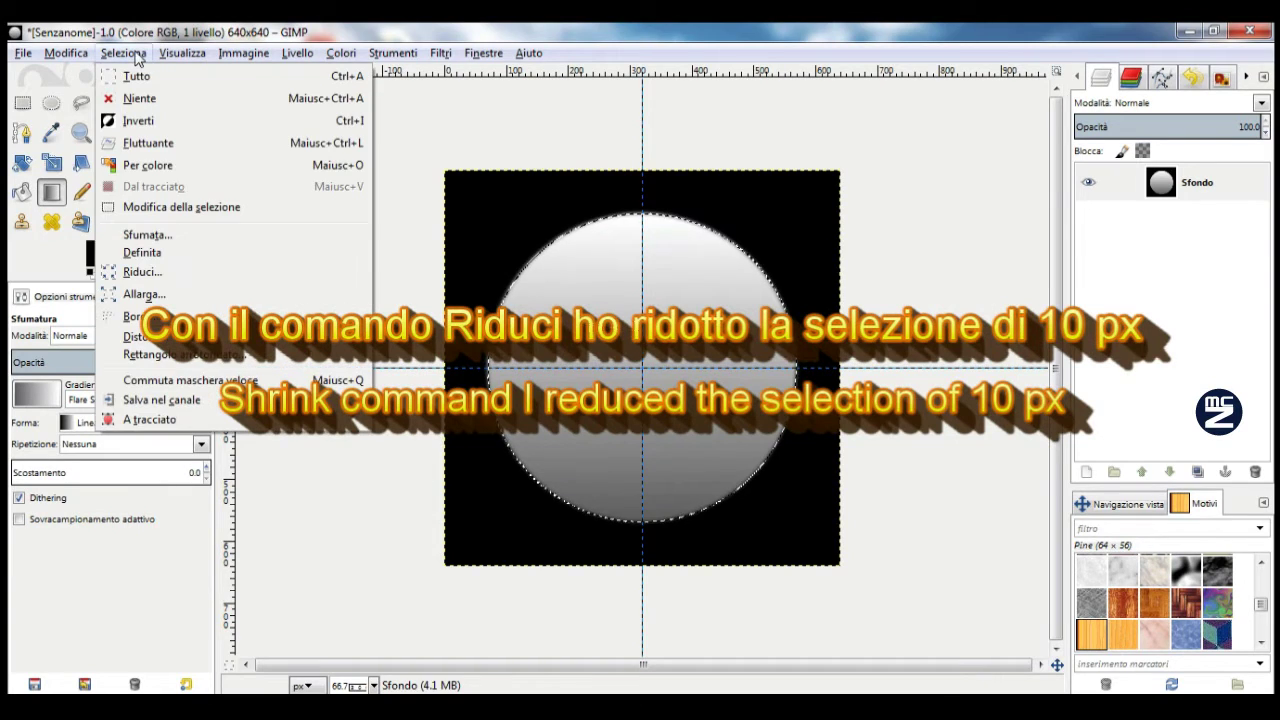
{"action": "left_click", "coordinate": [176, 274]}
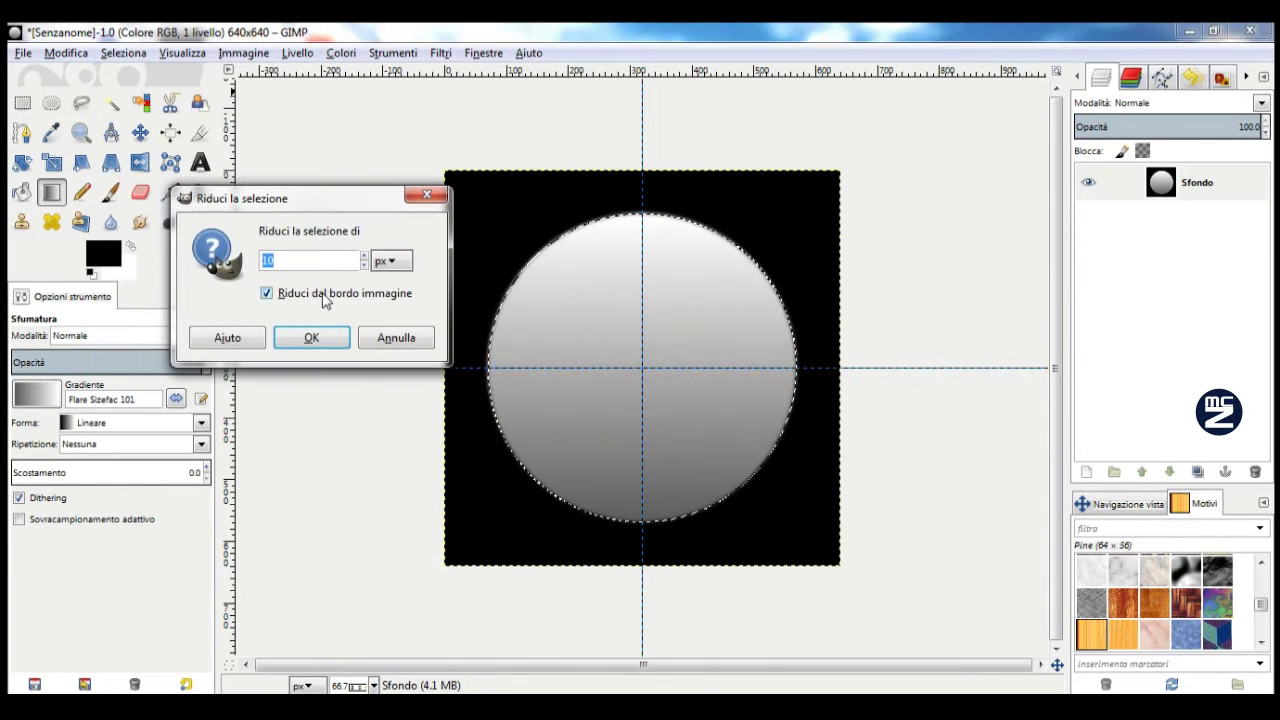
{"action": "left_click", "coordinate": [320, 338]}
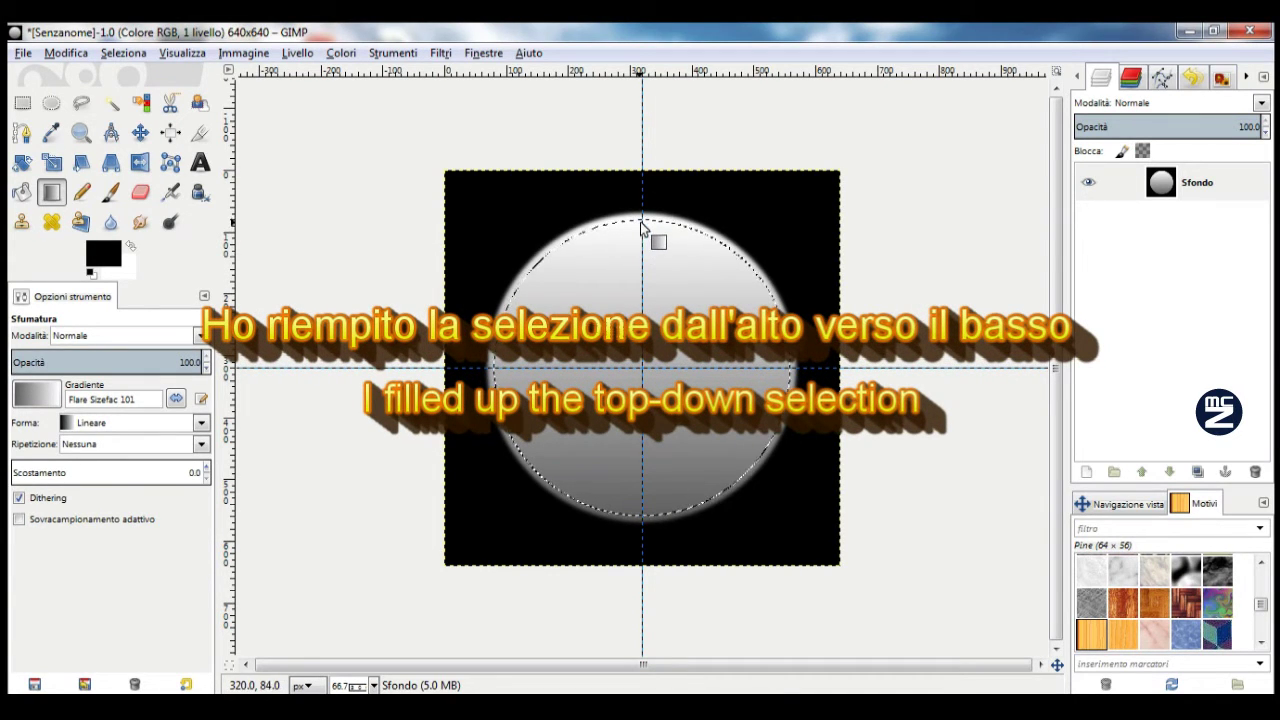
Refill the shrunken circle with the same gradient from top to bottom.
{"action": "left_click_drag", "start_coordinate": [641, 222], "coordinate": [645, 508]}
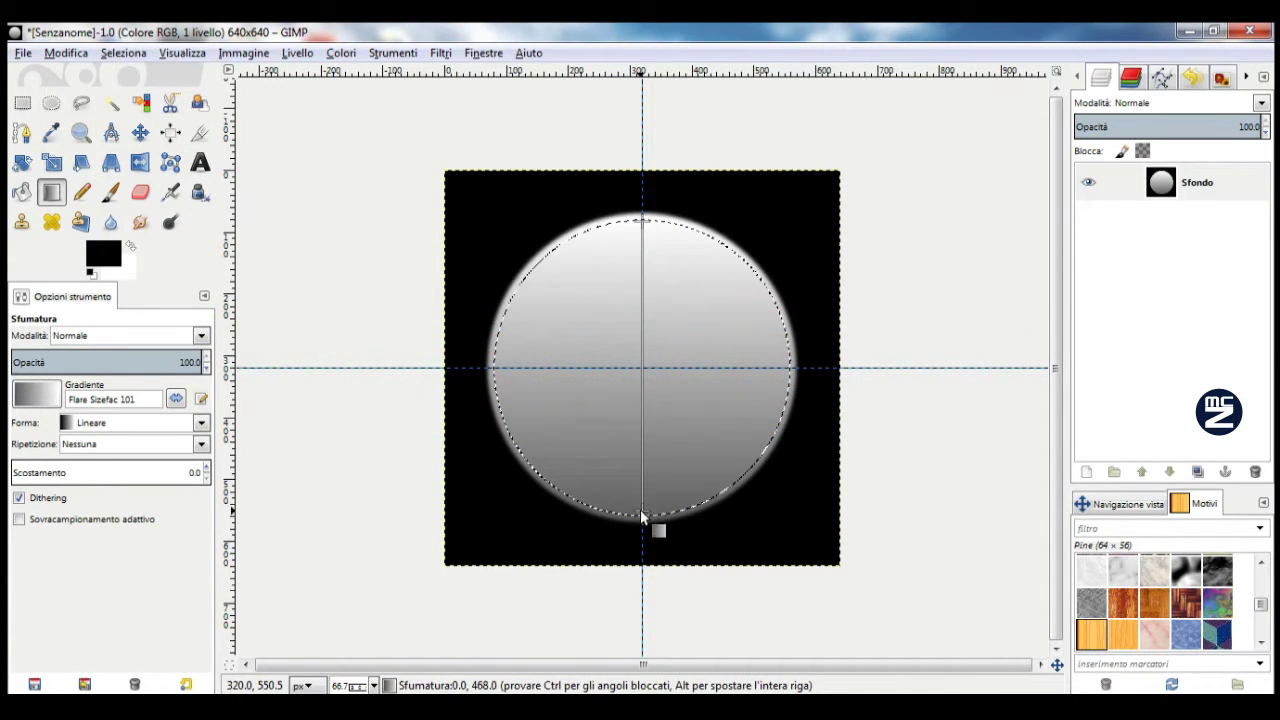
{"action": "left_click_drag", "start_coordinate": [641, 512], "coordinate": [641, 513]}
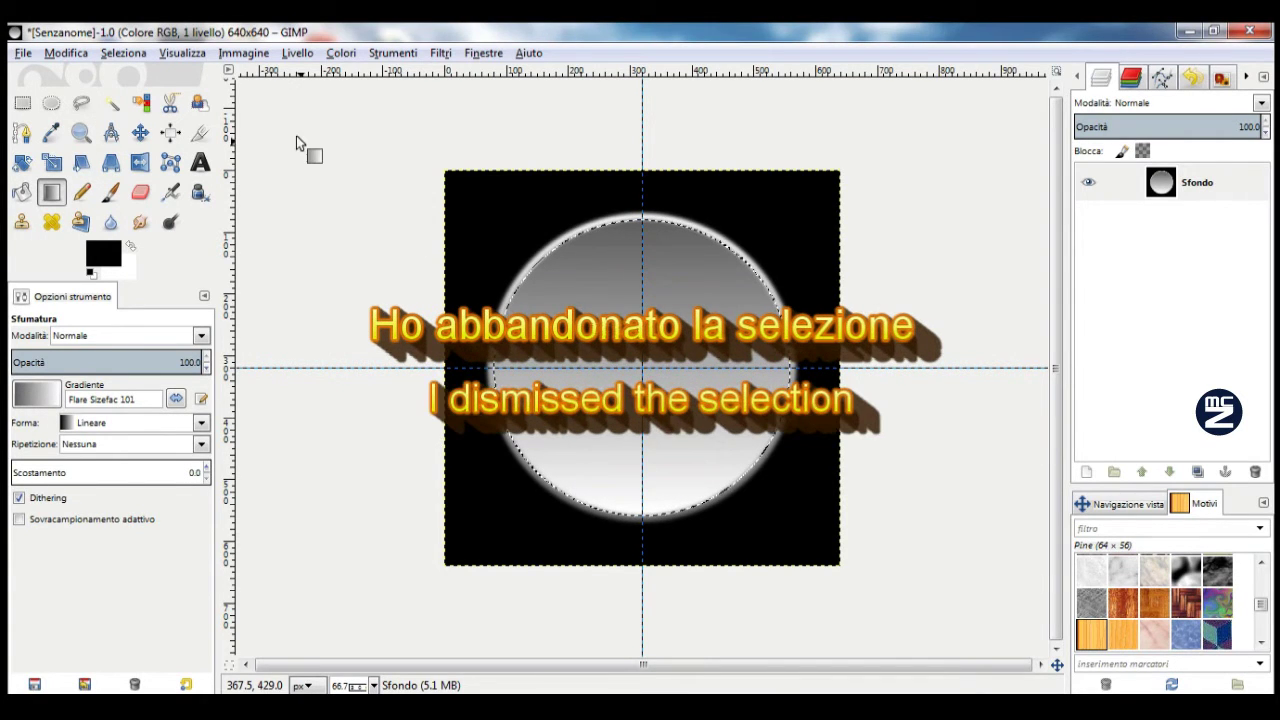
{"action": "left_click", "coordinate": [140, 54]}
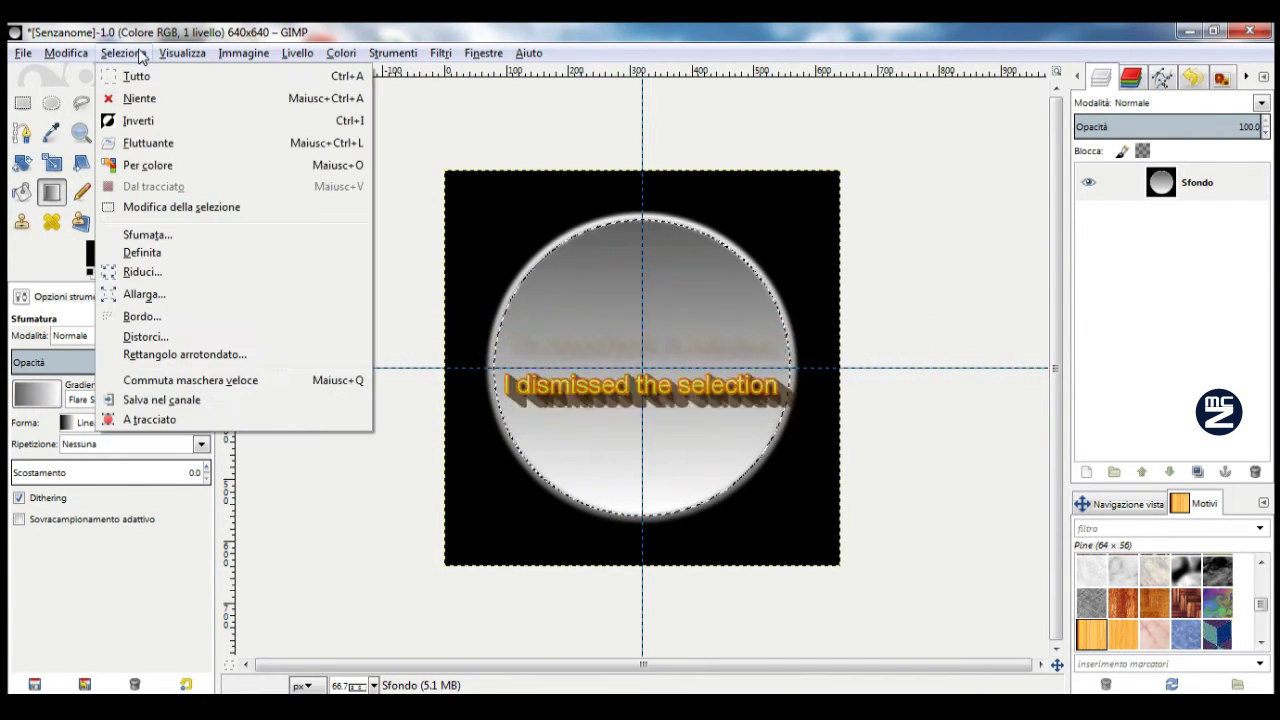
Clear the selection and draw an unfeathered 350 × 350 px circle selection at 145, 145.
{"action": "left_click", "coordinate": [163, 99]}
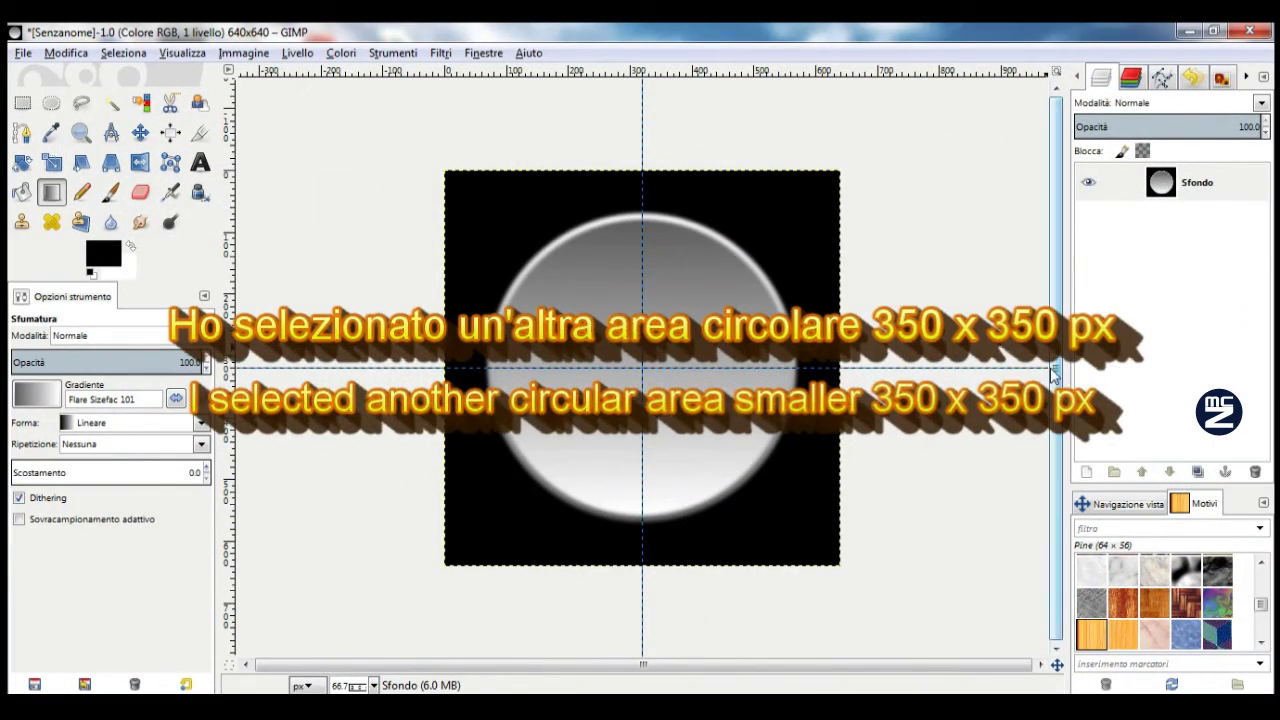
{"action": "left_click", "coordinate": [51, 103]}
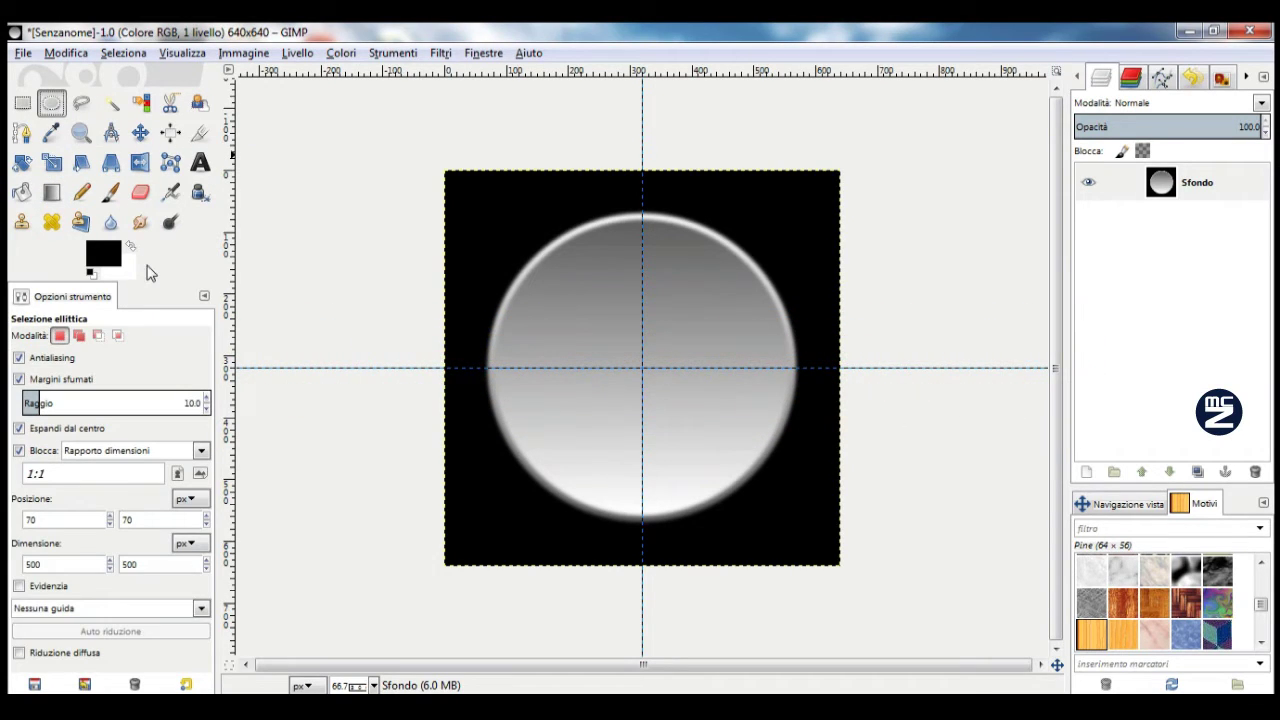
{"action": "left_click", "coordinate": [18, 380]}
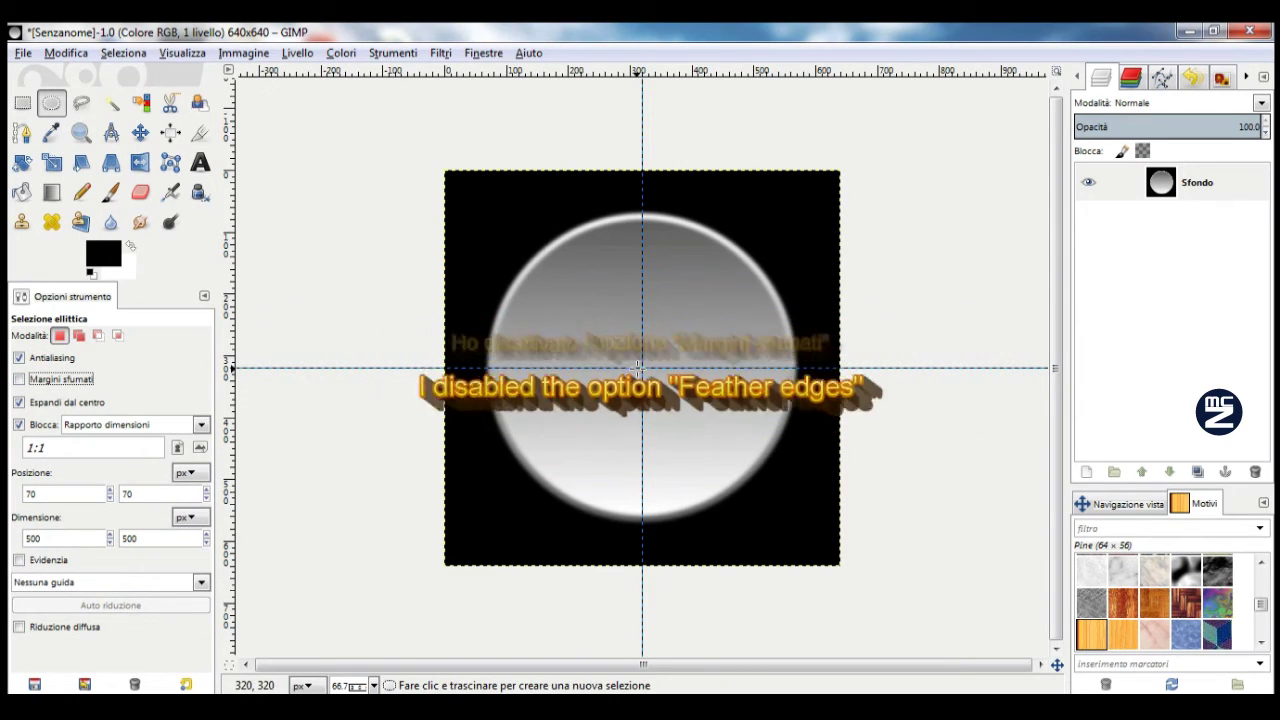
{"action": "left_click_drag", "start_coordinate": [641, 367], "coordinate": [571, 271]}
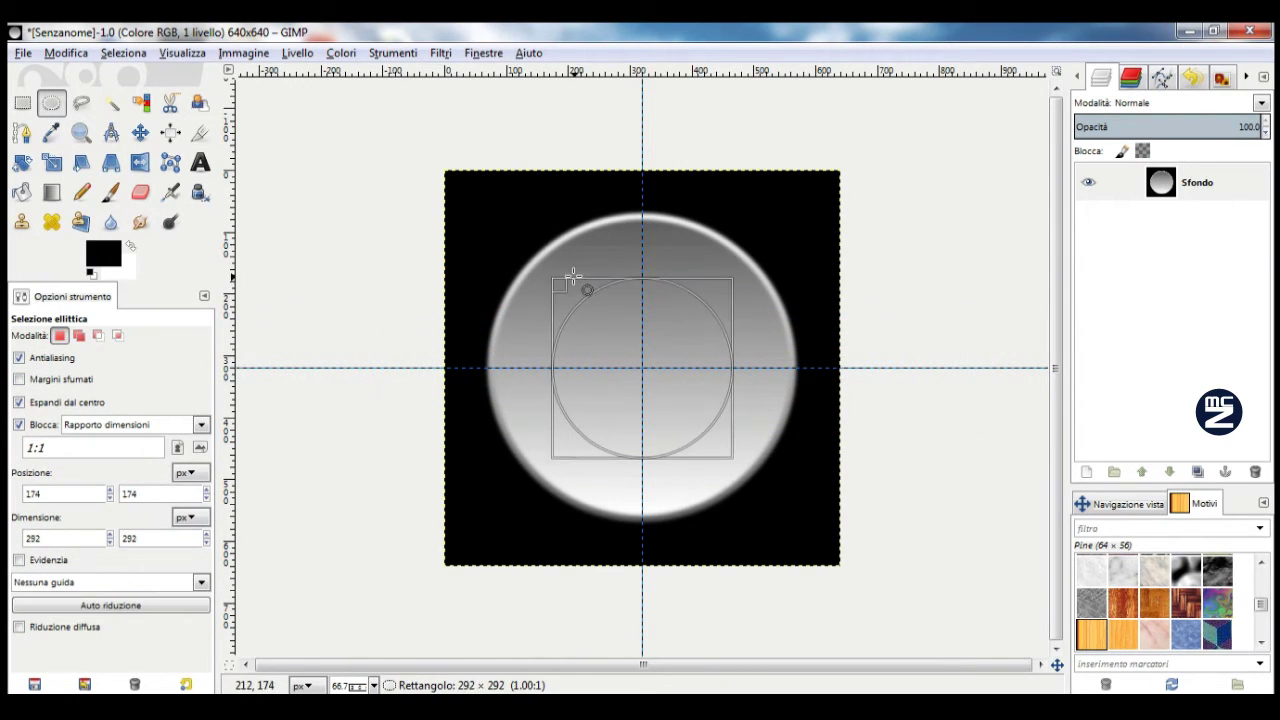
{"action": "left_click_drag", "start_coordinate": [571, 271], "coordinate": [568, 270]}
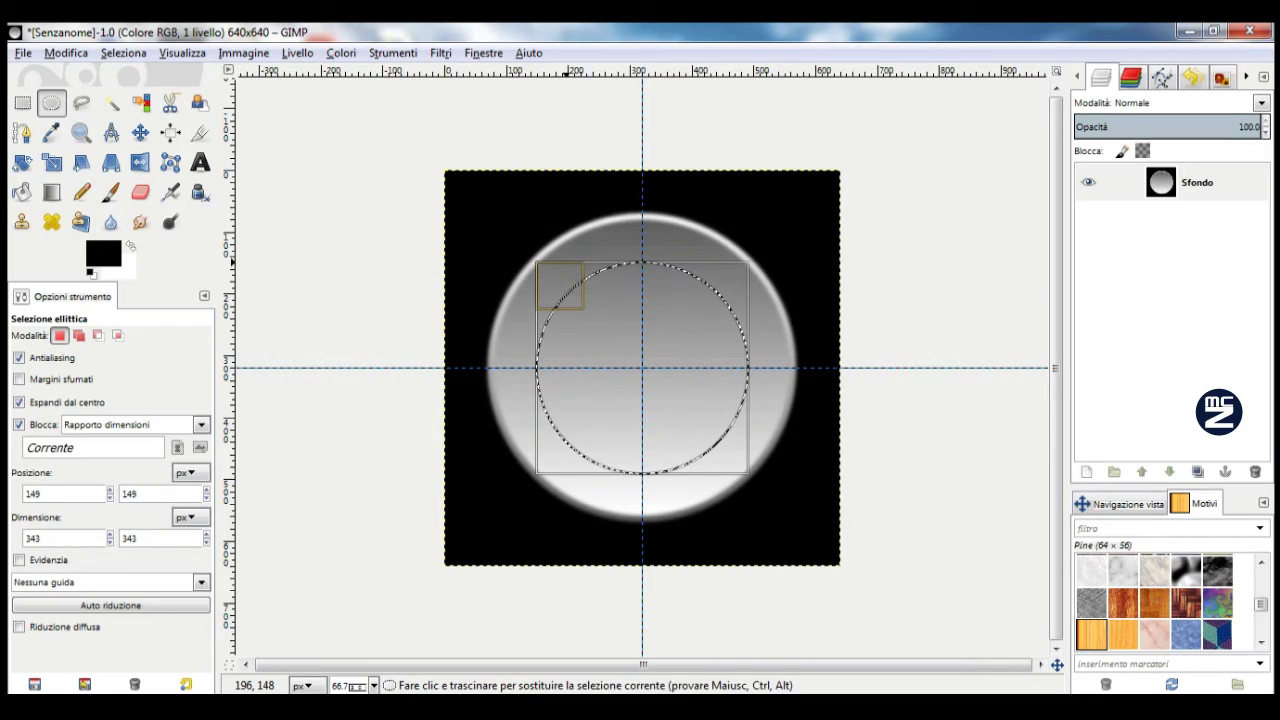
{"action": "left_click", "coordinate": [207, 535]}
{"action": "left_click", "coordinate": [207, 537]}
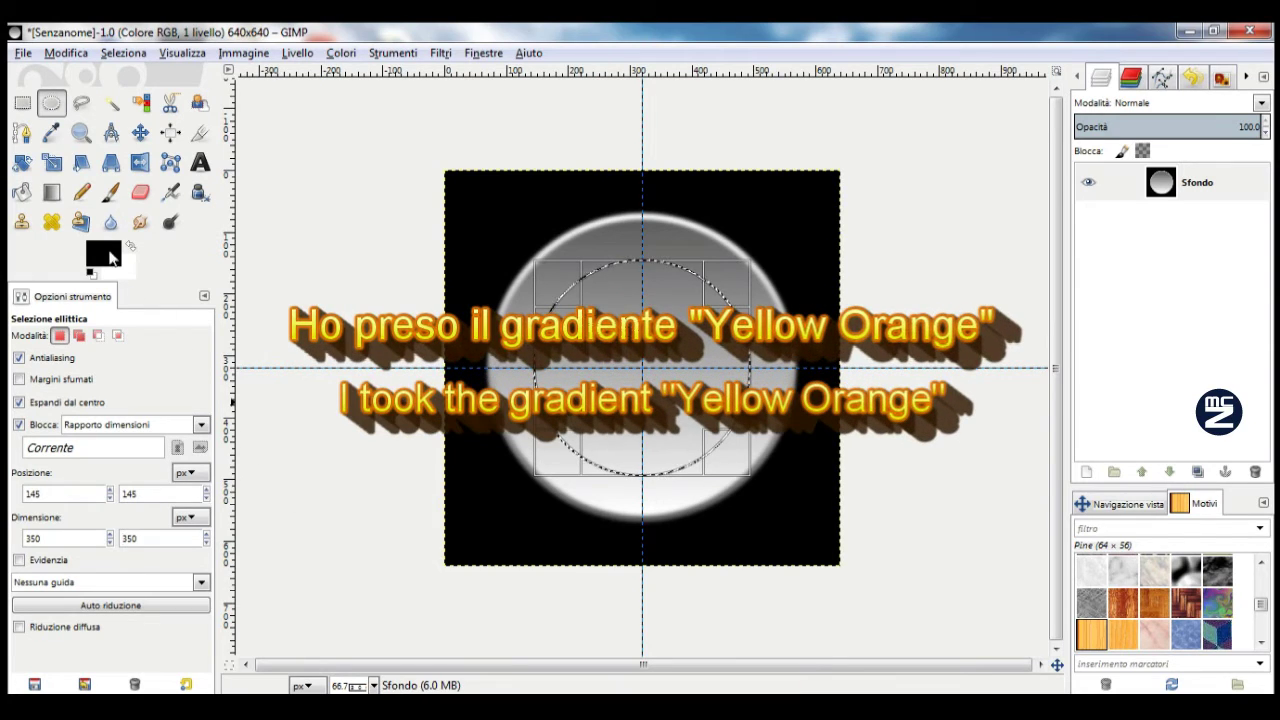
{"action": "left_click", "coordinate": [52, 193]}
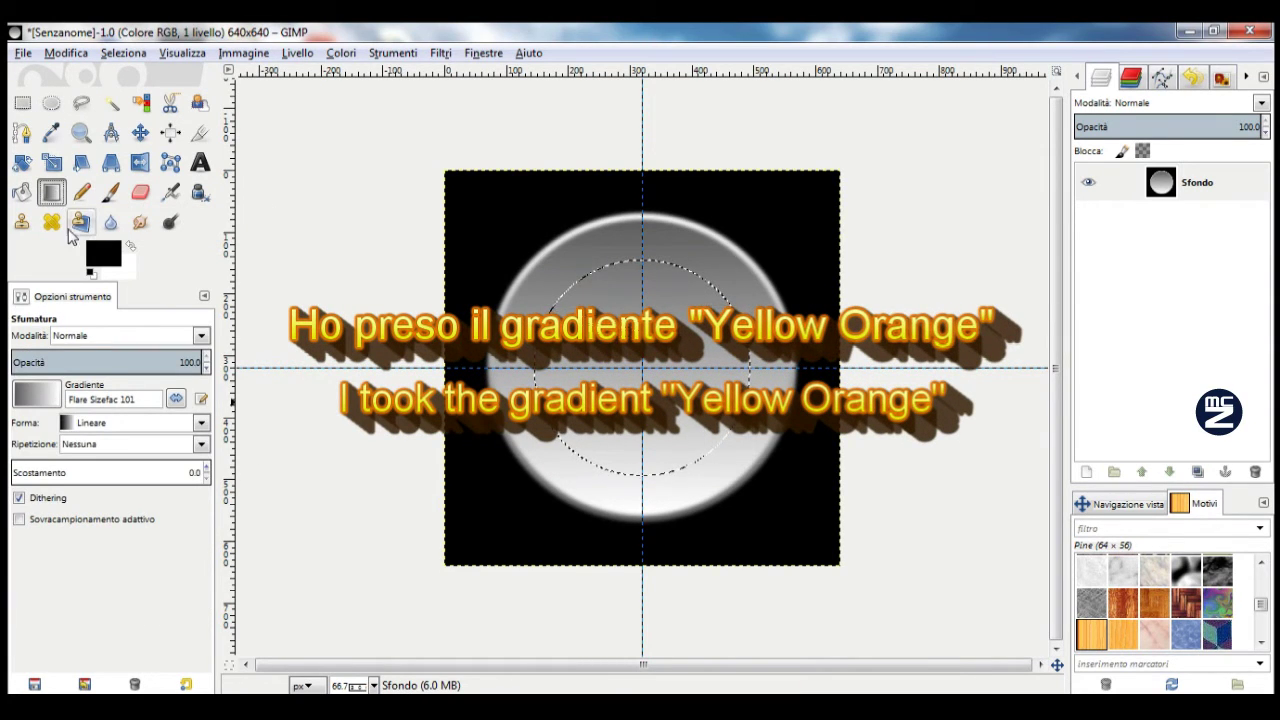
Fill the 350 px inner circle top-to-bottom with the Yellow Orange gradient.
{"action": "left_click", "coordinate": [47, 398]}
{"action": "left_click_drag", "start_coordinate": [170, 533], "coordinate": [165, 605]}
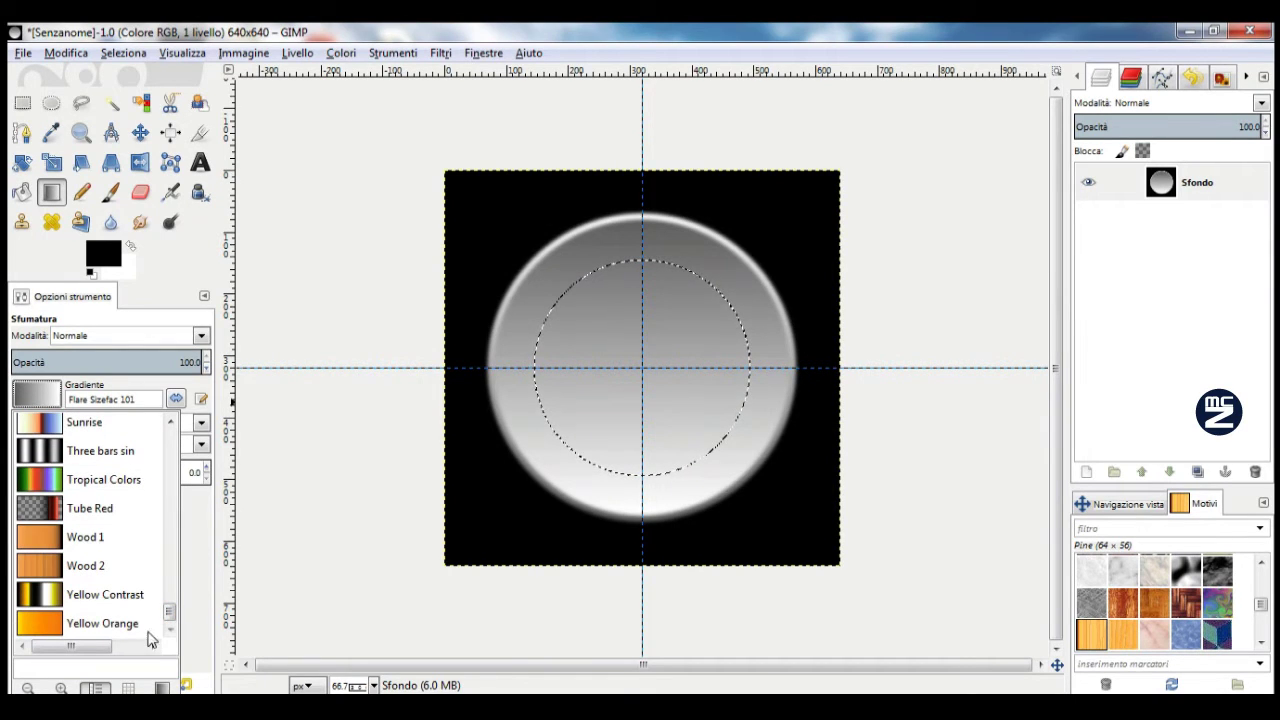
{"action": "left_click", "coordinate": [55, 625]}
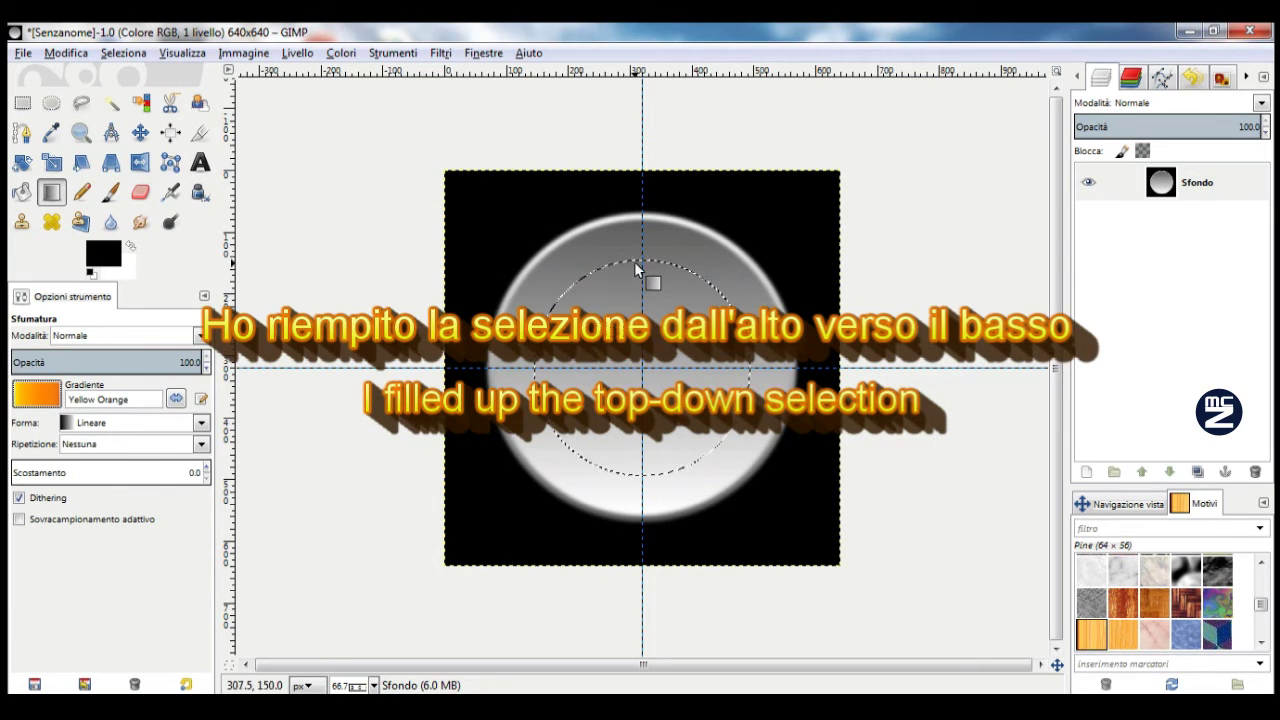
{"action": "left_click_drag", "start_coordinate": [642, 260], "coordinate": [642, 474]}
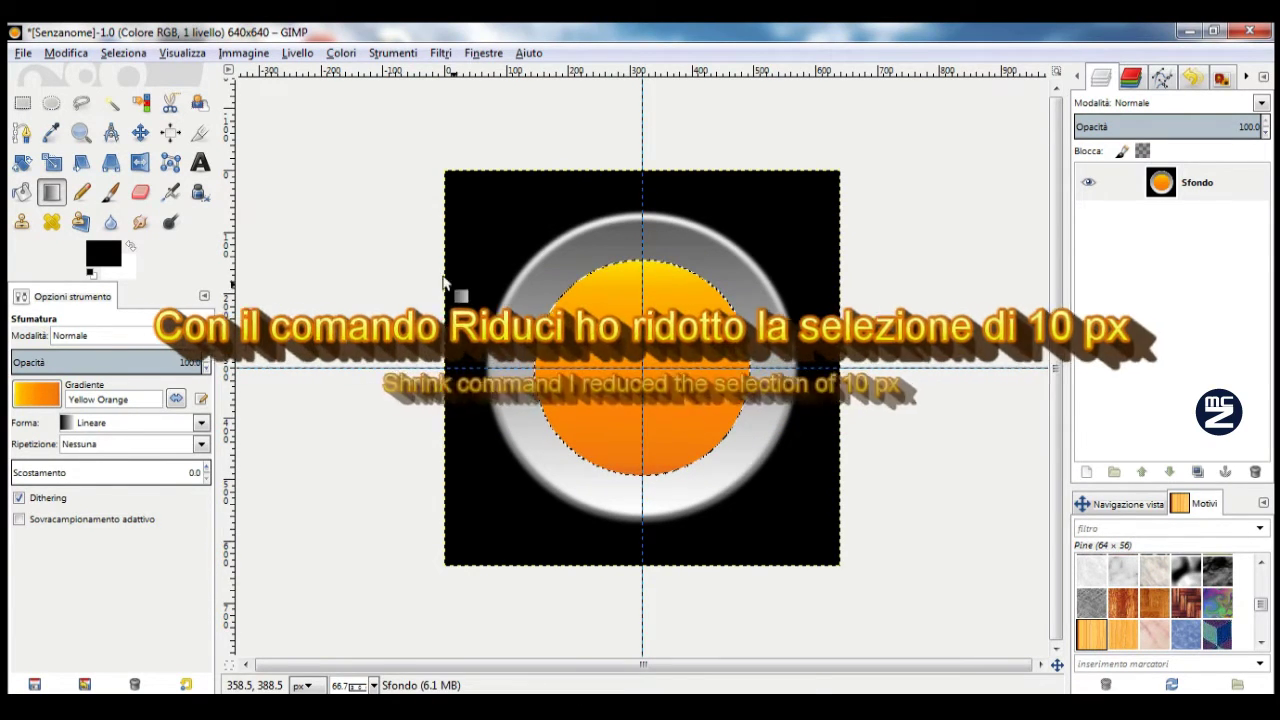
Shrink the orange circle selection by 10 px.
{"action": "left_click", "coordinate": [130, 54]}
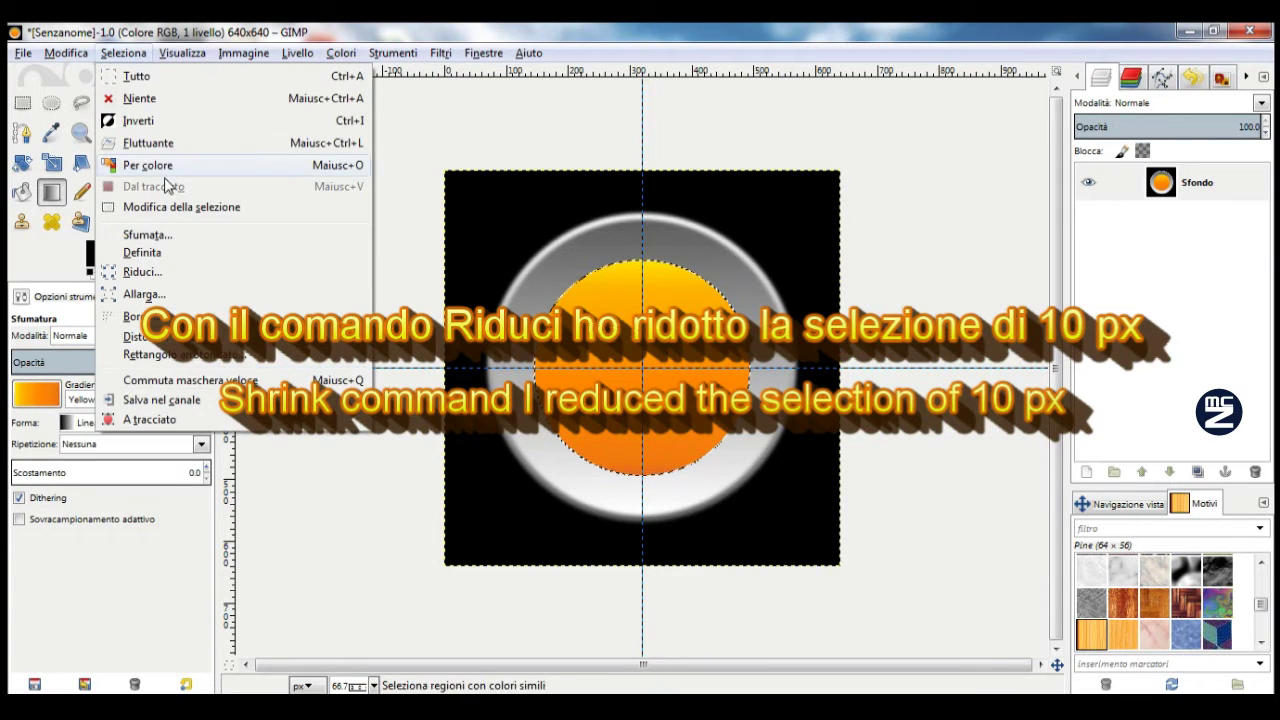
{"action": "left_click", "coordinate": [183, 276]}
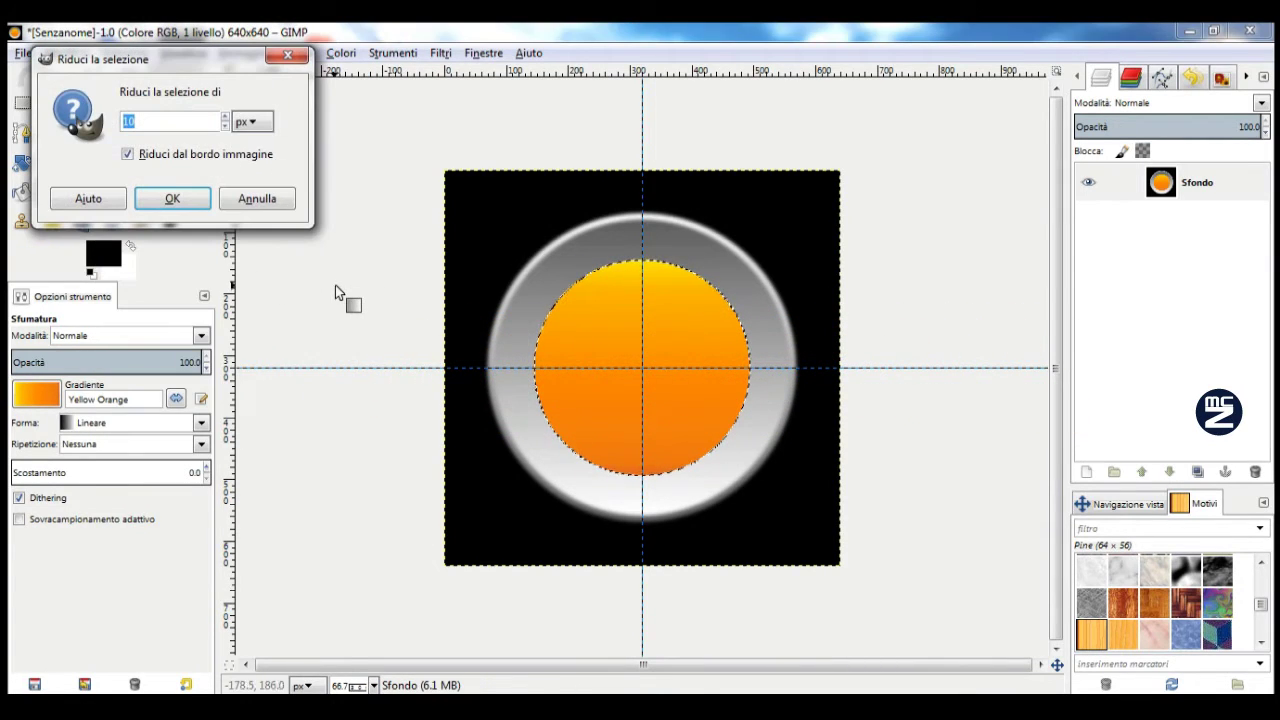
{"action": "left_click", "coordinate": [172, 199]}
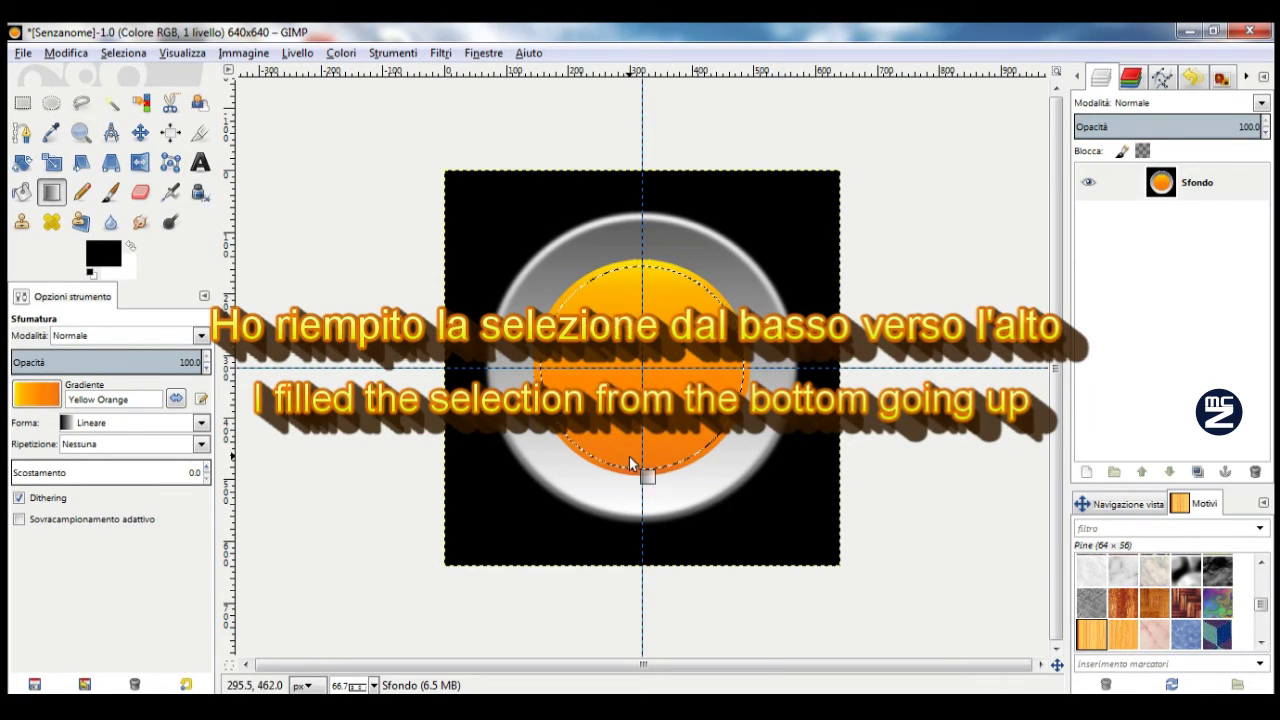
Refill the smaller circle bottom-to-top with the gradient, then select none.
{"action": "left_click_drag", "start_coordinate": [651, 468], "coordinate": [655, 360]}
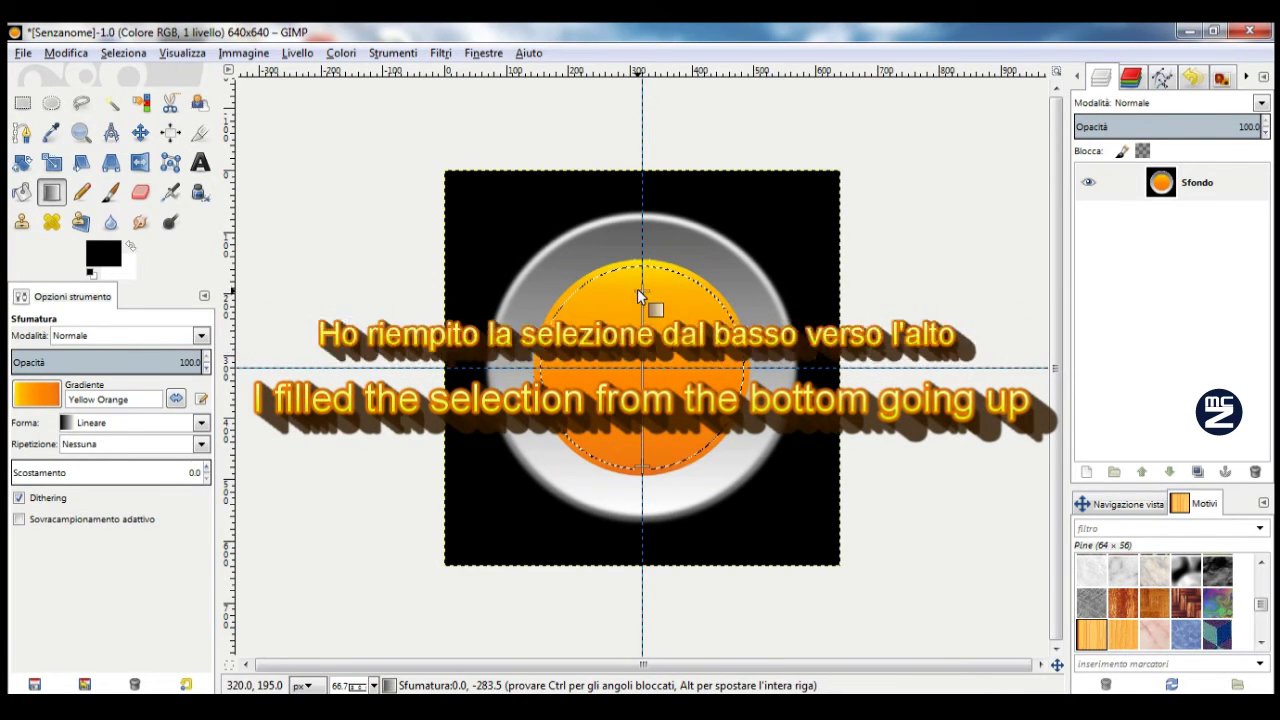
{"action": "left_click_drag", "start_coordinate": [648, 352], "coordinate": [641, 269]}
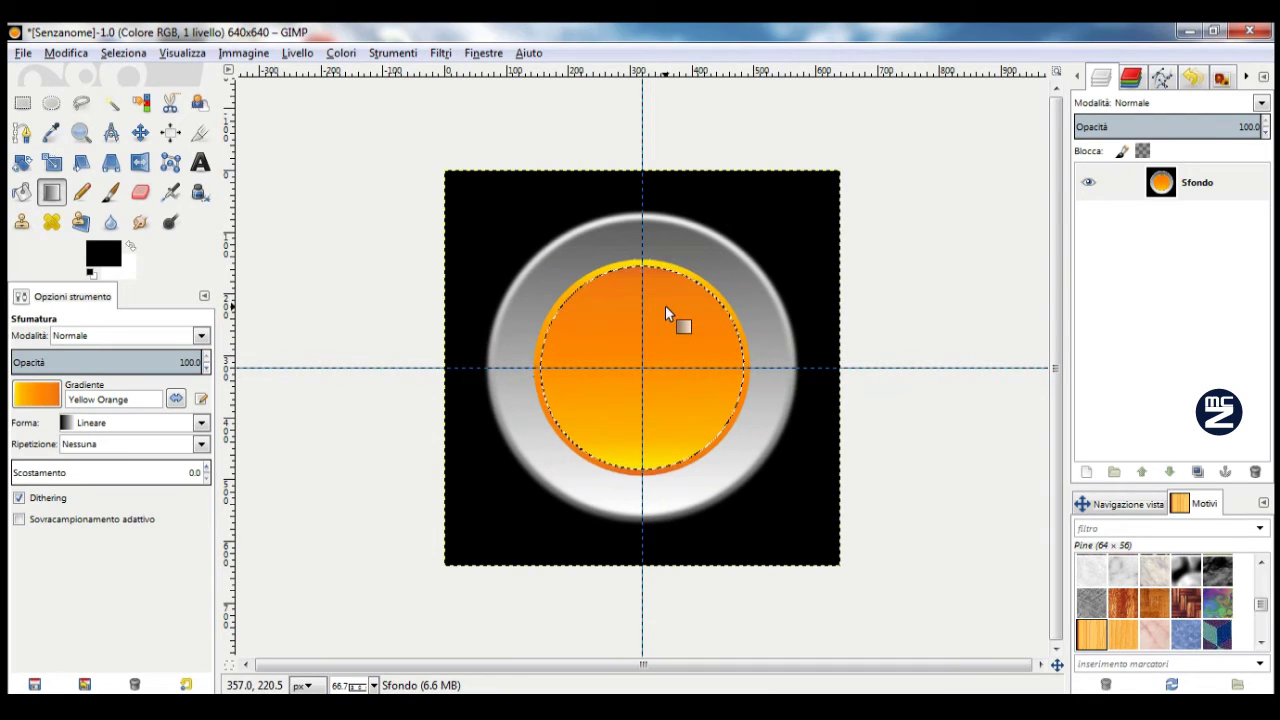
{"action": "right_click", "coordinate": [476, 190]}
{"action": "mouse_move", "coordinate": [521, 245]}
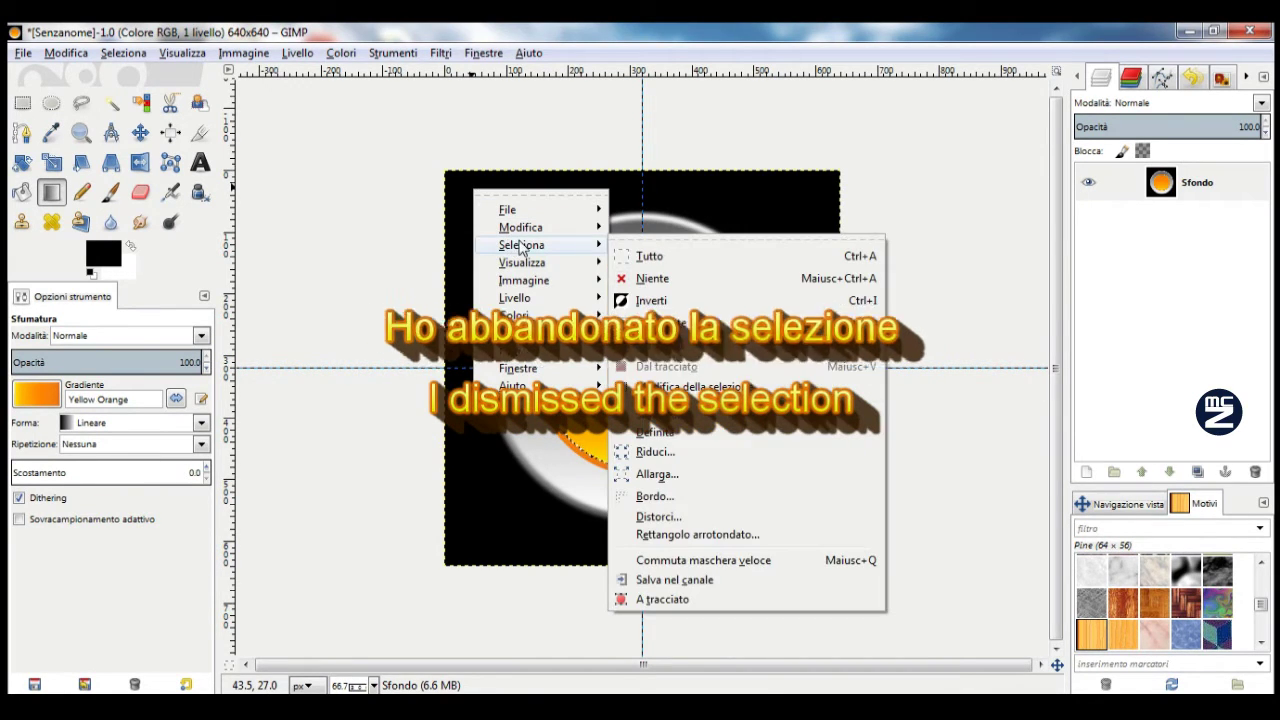
{"action": "left_click", "coordinate": [681, 281]}
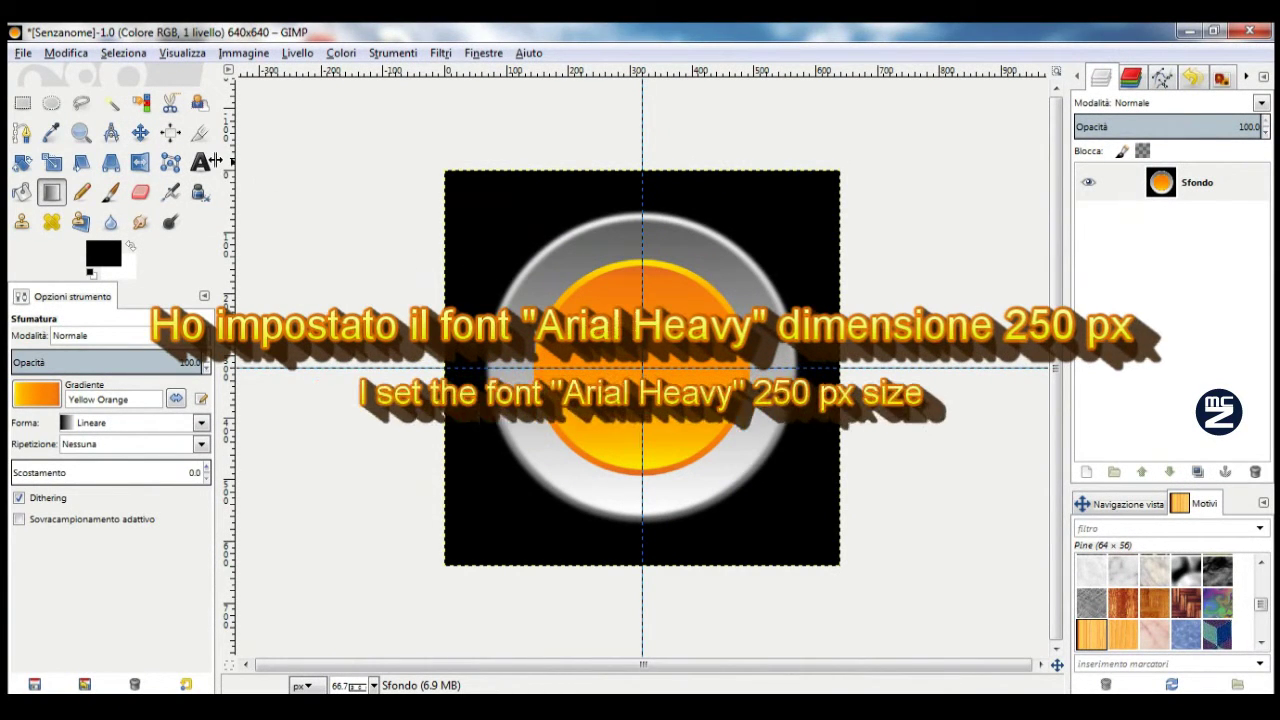
Type a letter G in Arial Heavy at 250 px on the canvas over the orange core.
{"action": "left_click", "coordinate": [202, 162]}
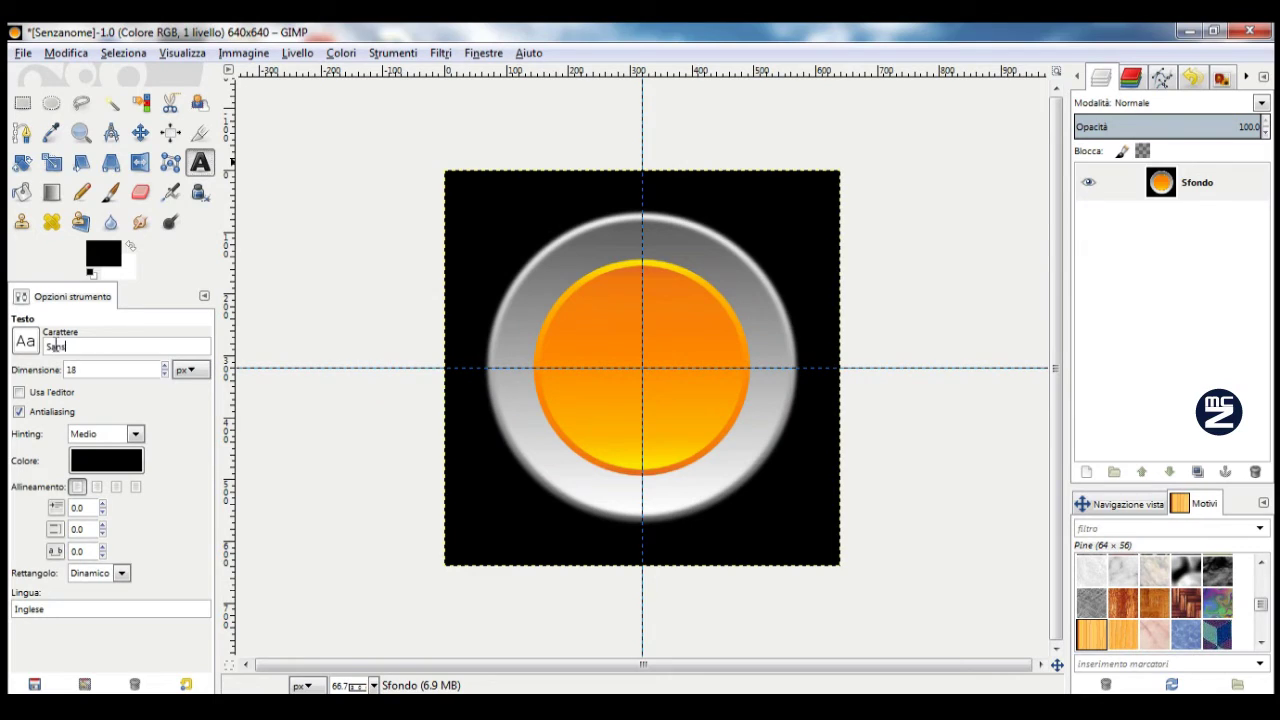
{"action": "type", "text": "ari"}
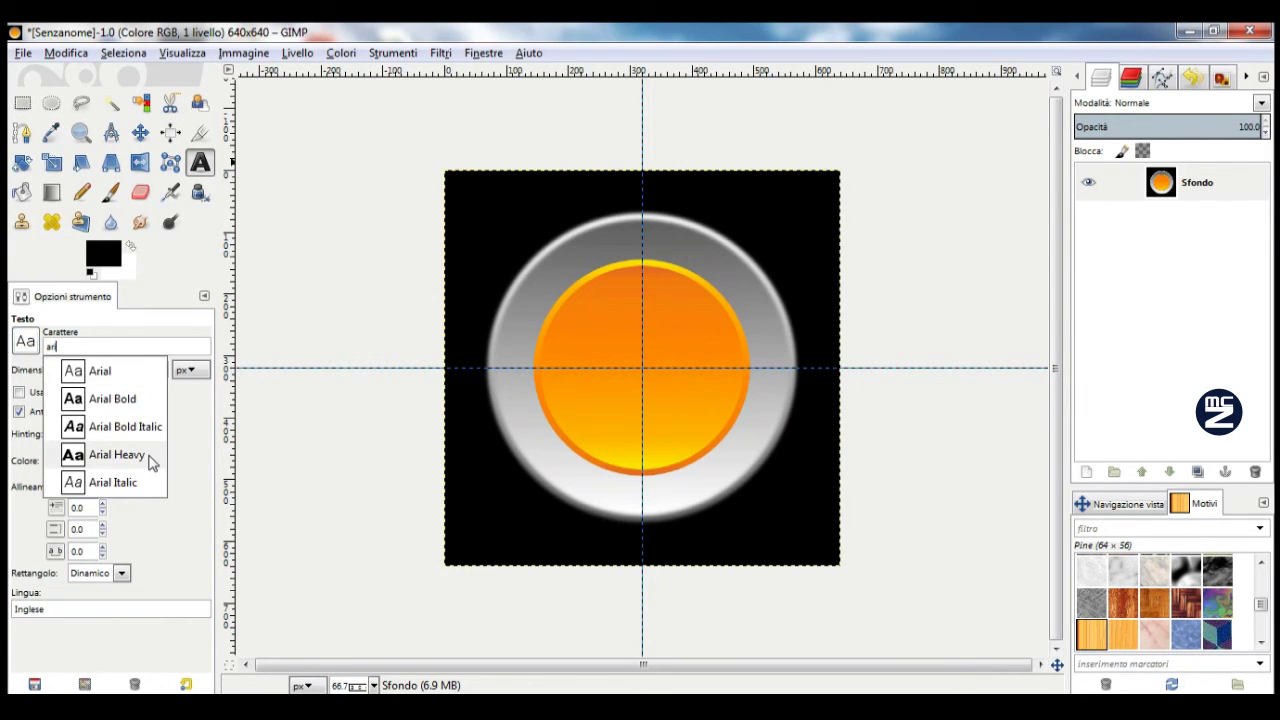
{"action": "left_click", "coordinate": [117, 455]}
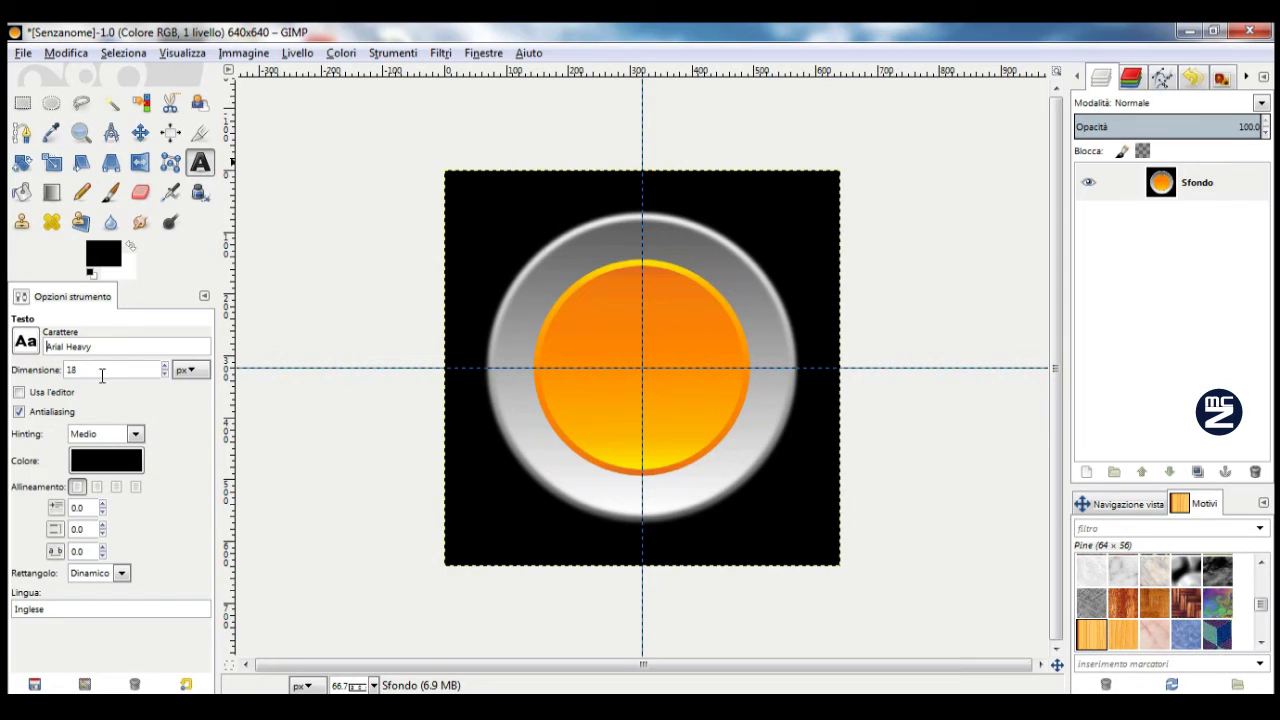
{"action": "type", "text": "0"}
{"action": "left_click", "coordinate": [552, 268]}
{"action": "type", "text": "G"}
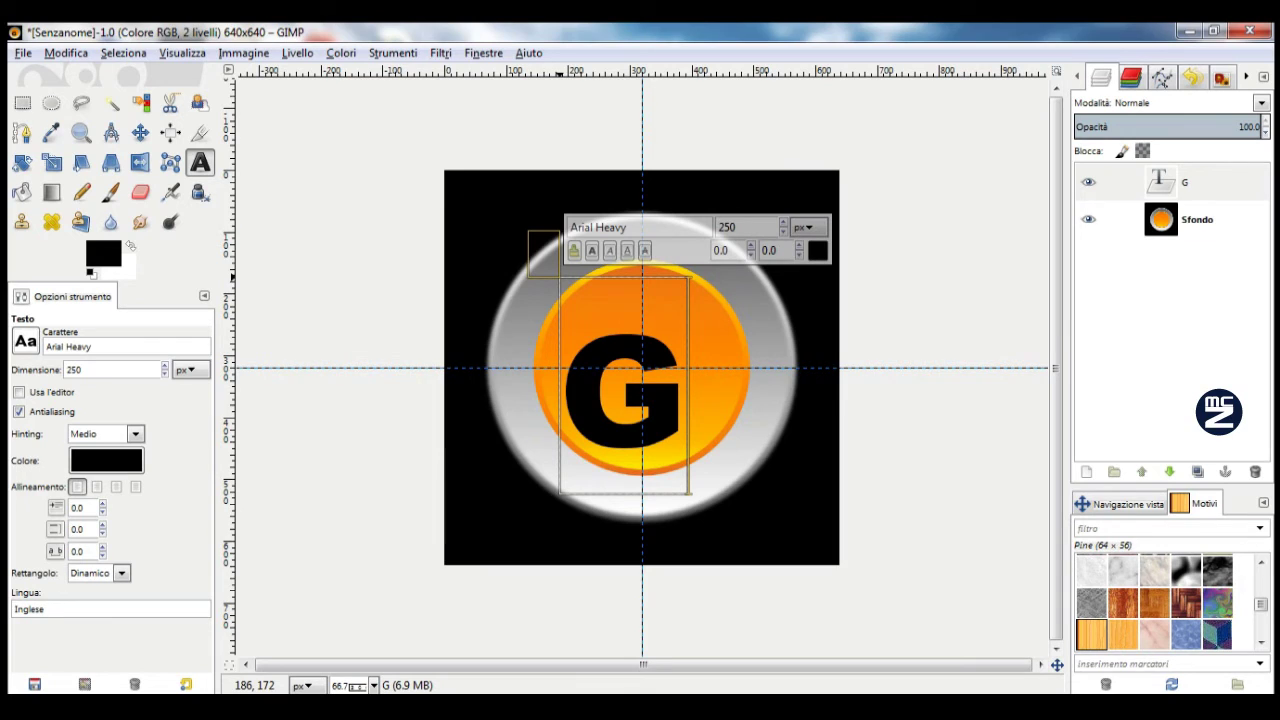
{"action": "left_click", "coordinate": [140, 132]}
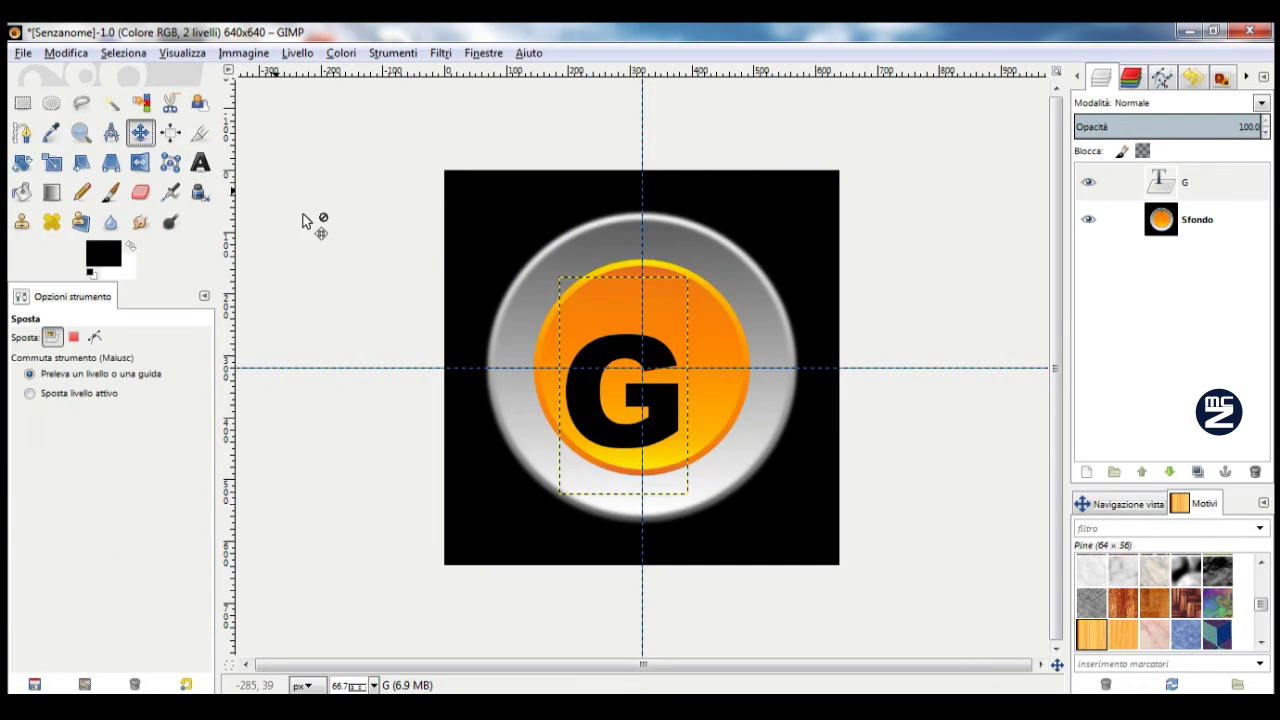
Centre the G on the orange core and resize its text layer to 640 × 640 px.
{"action": "left_click_drag", "start_coordinate": [605, 362], "coordinate": [630, 335]}
{"action": "key", "text": "Up"}
{"action": "key", "text": "Up"}
{"action": "key", "text": "Up"}
{"action": "key", "text": "Up"}
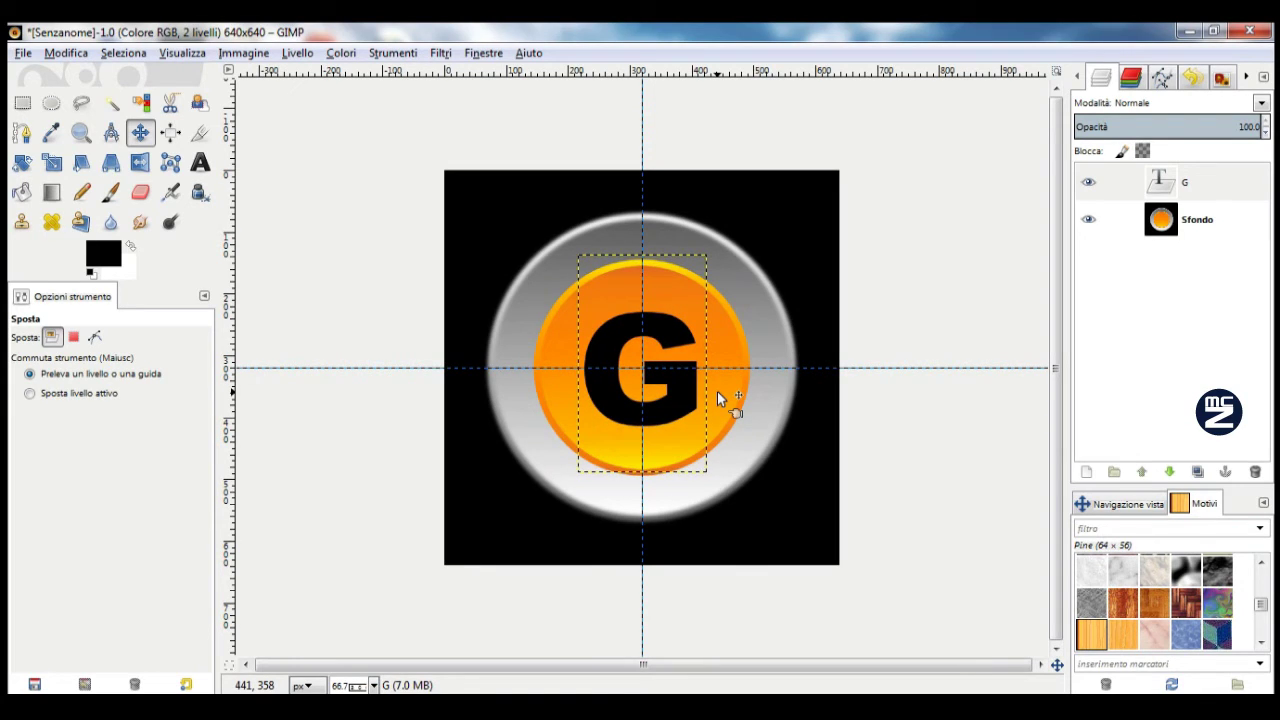
{"action": "right_click", "coordinate": [1183, 200]}
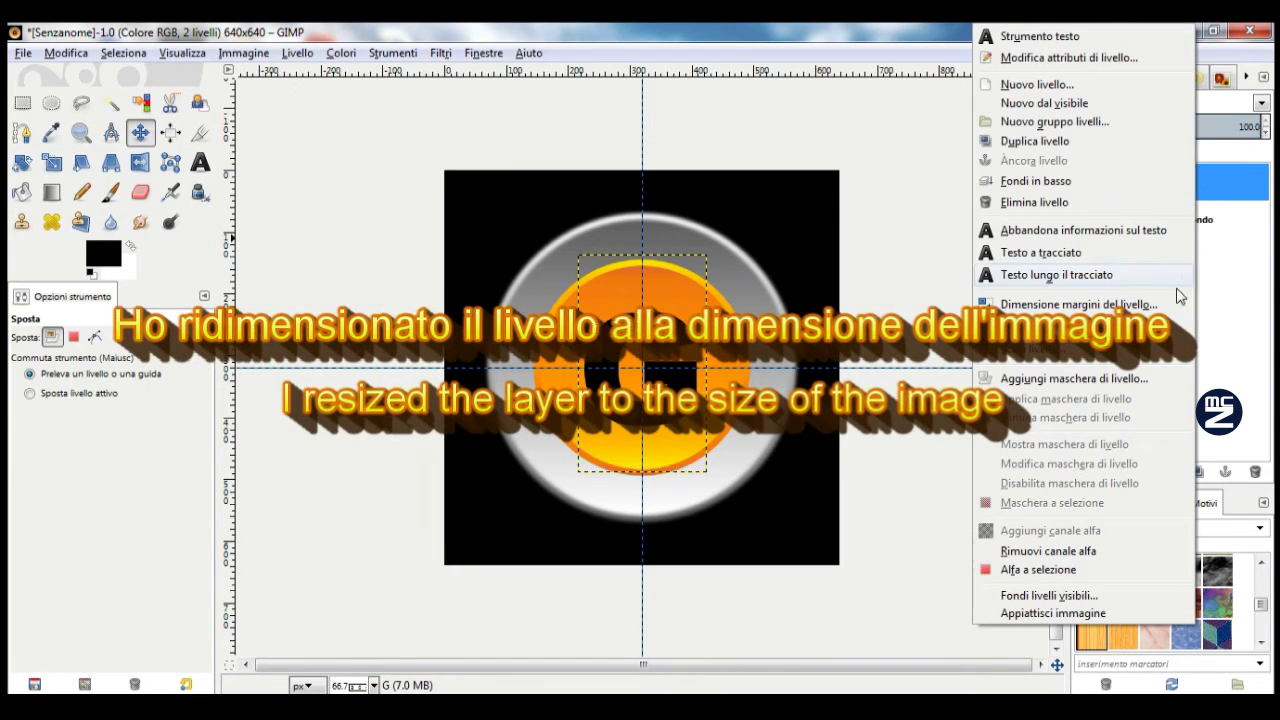
{"action": "left_click", "coordinate": [1166, 326]}
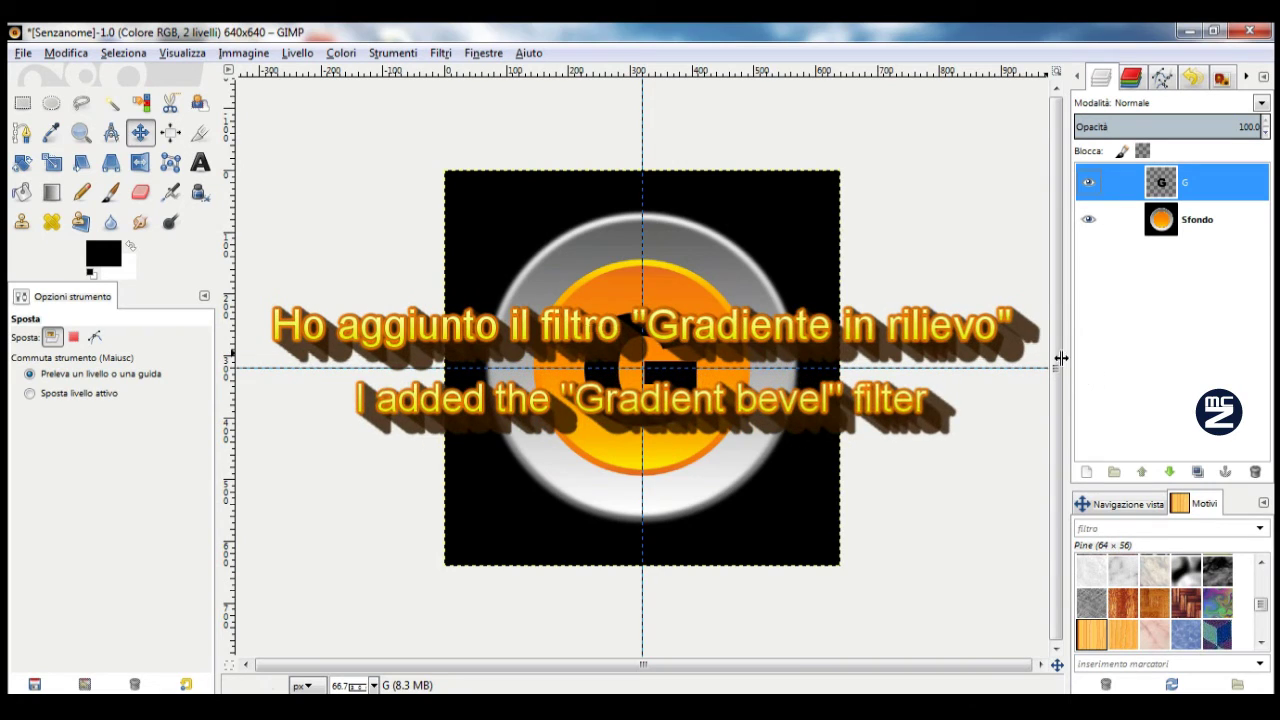
{"action": "left_click", "coordinate": [441, 53]}
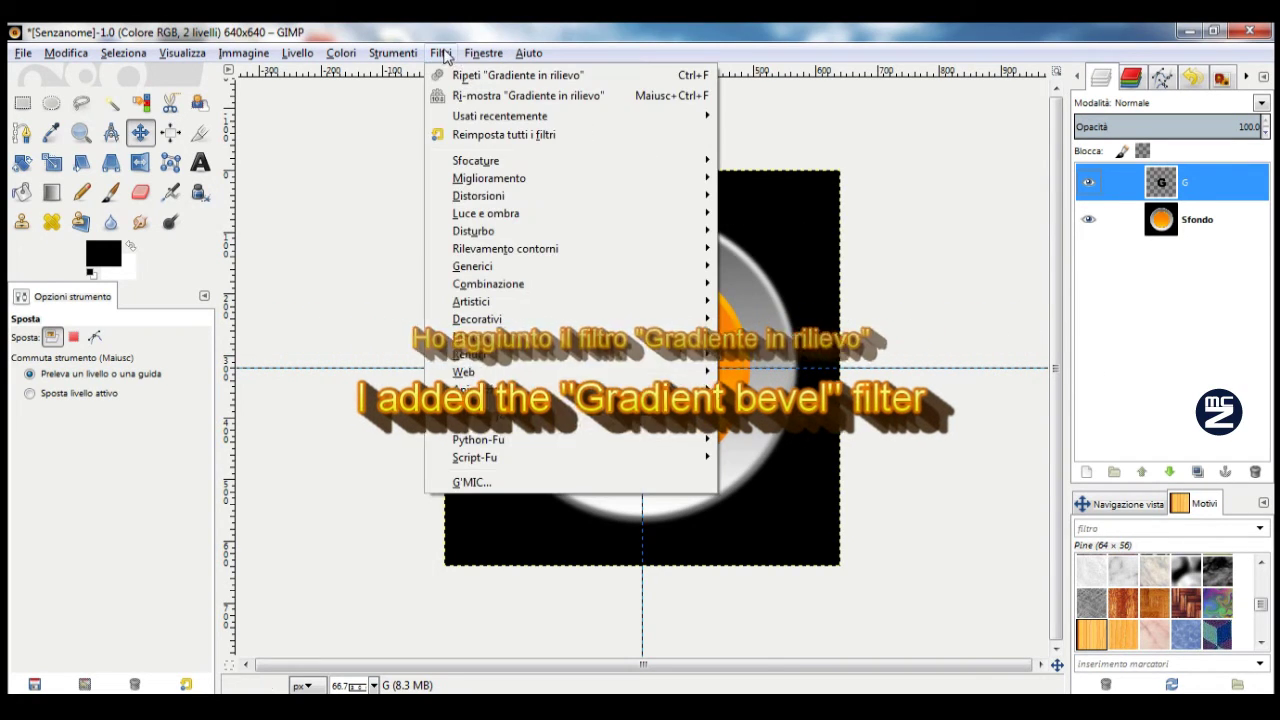
{"action": "mouse_move", "coordinate": [489, 414]}
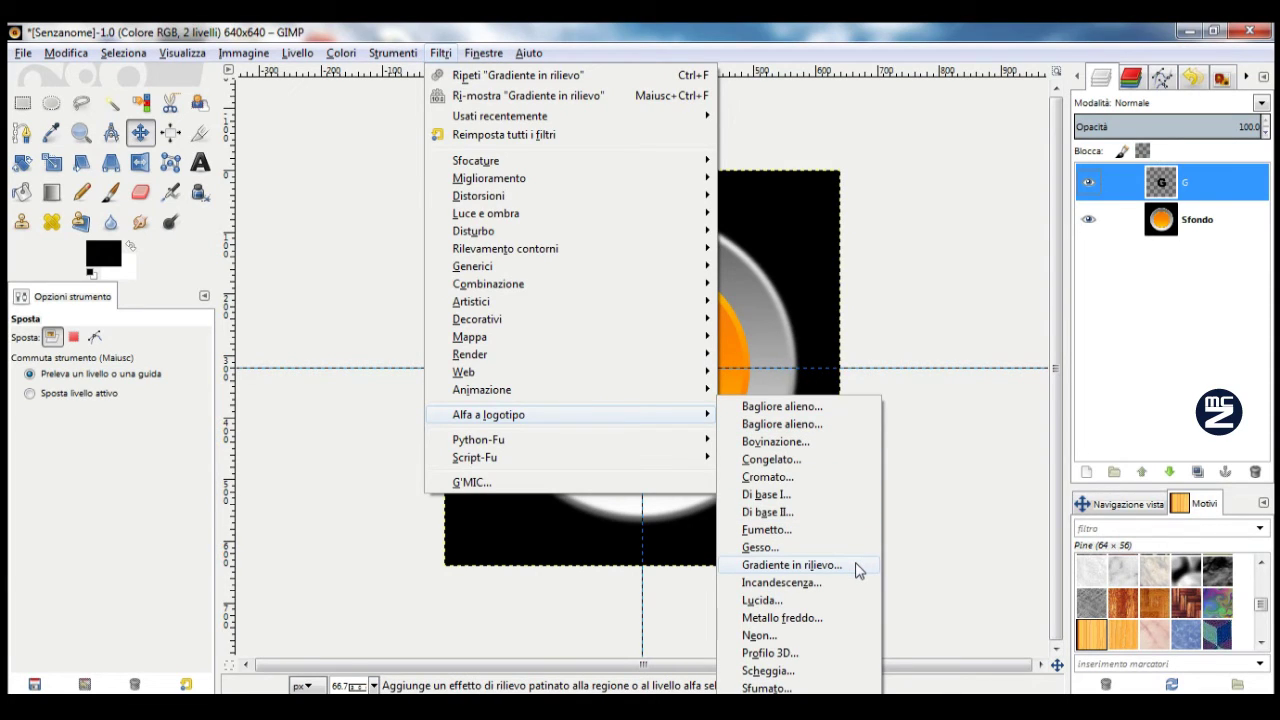
Apply the Gradient Bevel (Gradiente in rilievo) effect to the G and delete the white Background layer.
{"action": "left_click", "coordinate": [857, 568]}
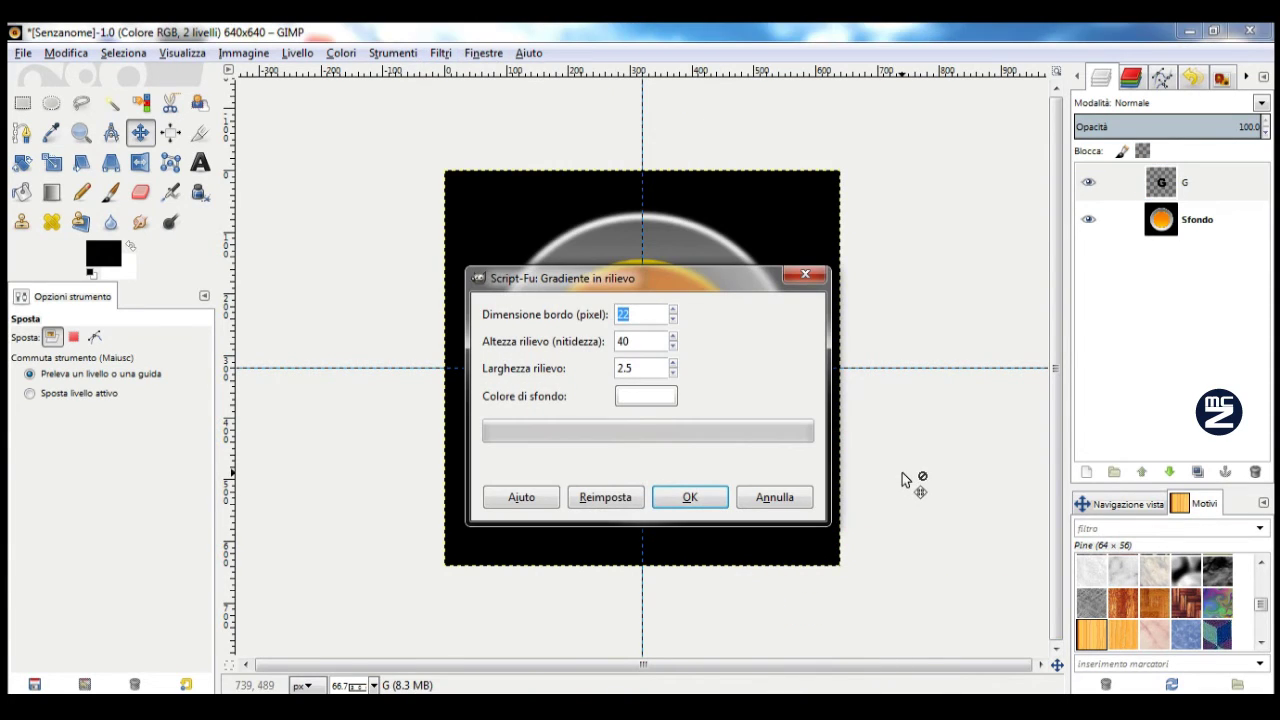
{"action": "left_click", "coordinate": [698, 500]}
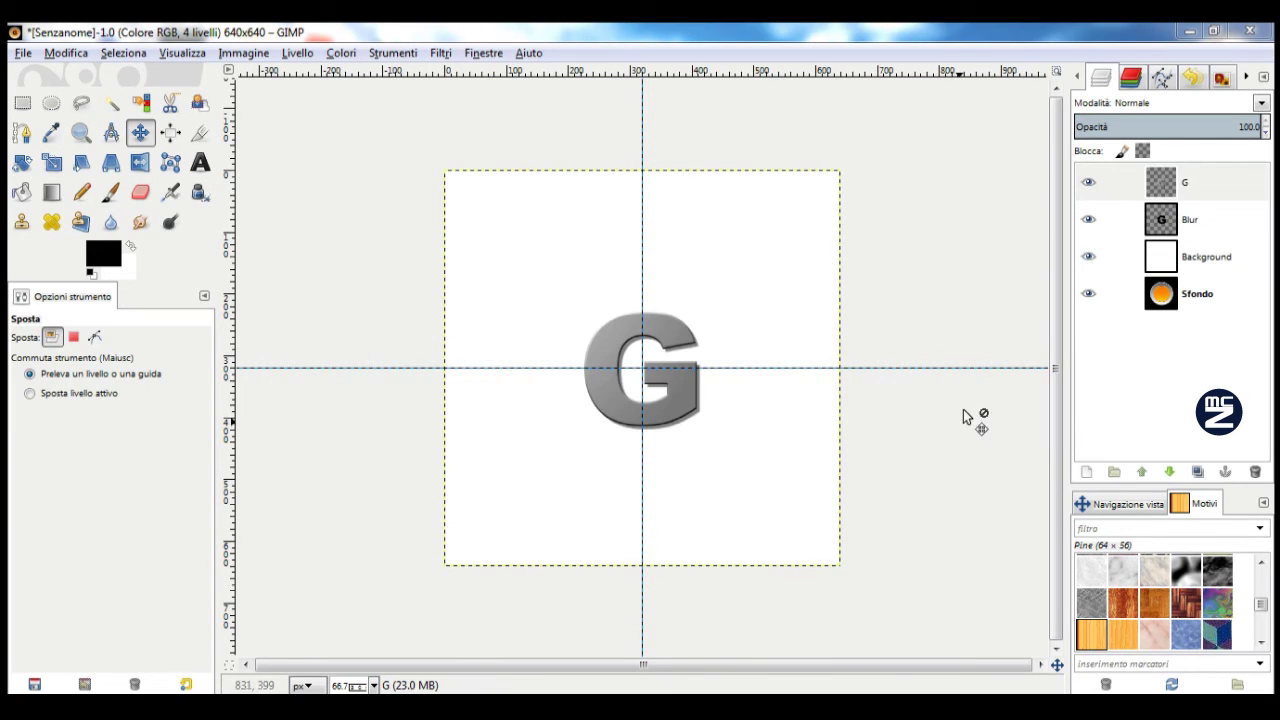
{"action": "left_click", "coordinate": [1206, 258]}
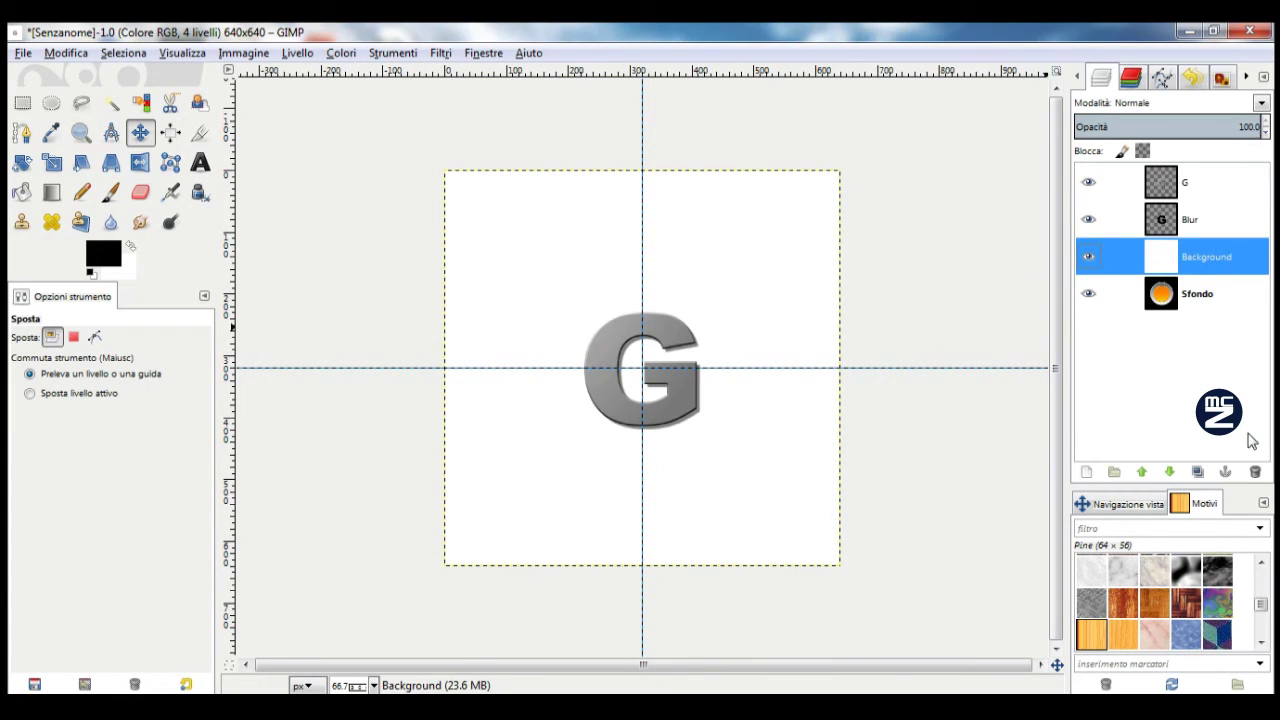
{"action": "left_click", "coordinate": [1256, 472]}
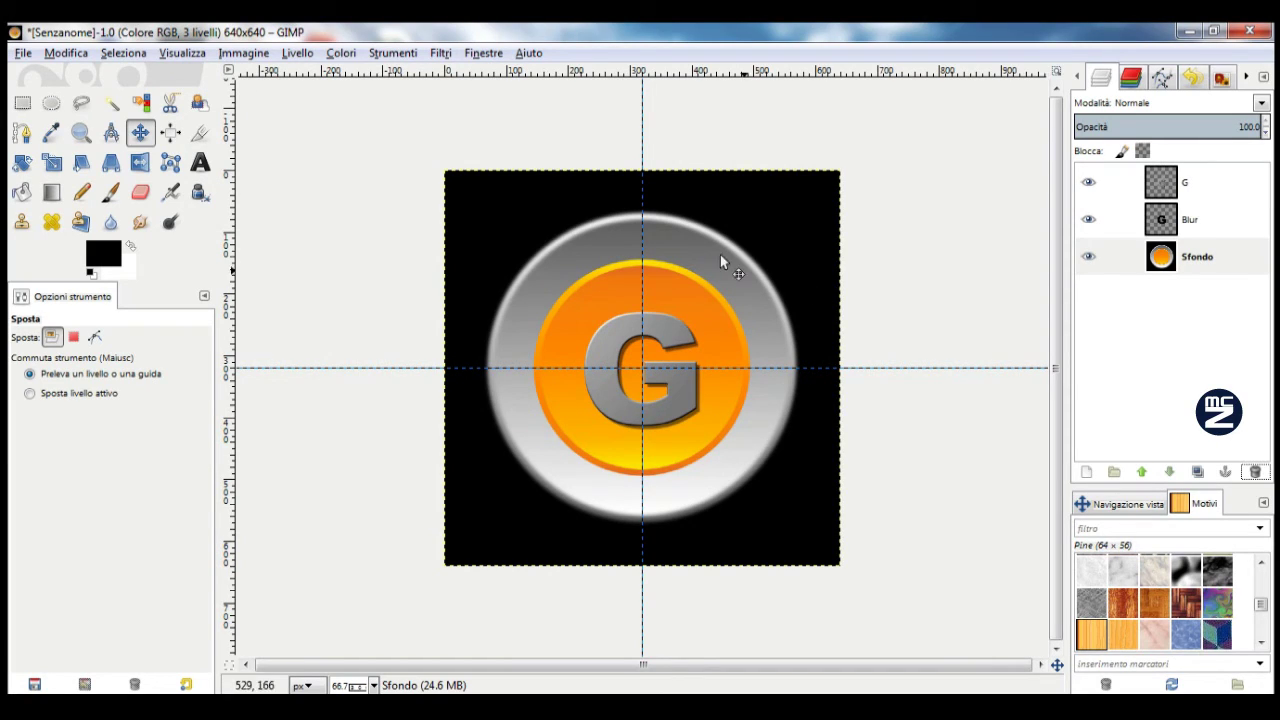
{"action": "left_click", "coordinate": [198, 53]}
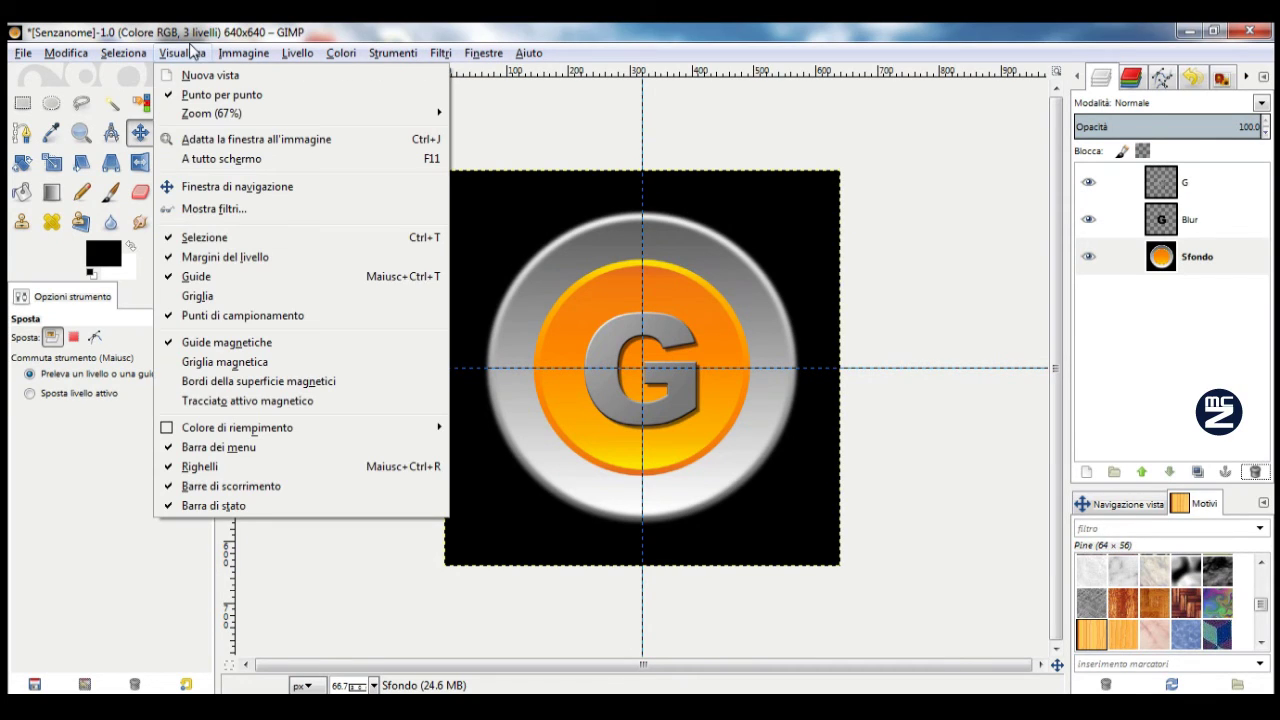
Turn off the guides and zoom the finished orb button to 100%.
{"action": "left_click", "coordinate": [228, 279]}
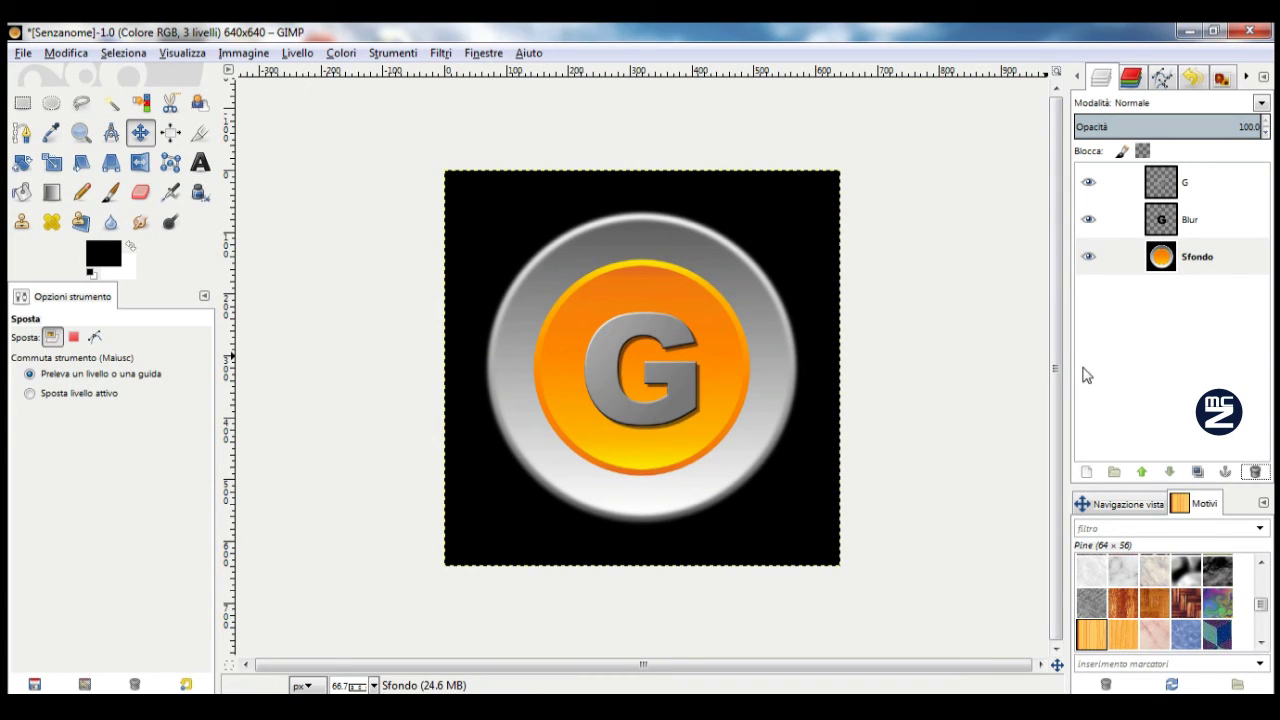
{"action": "key", "text": "1"}
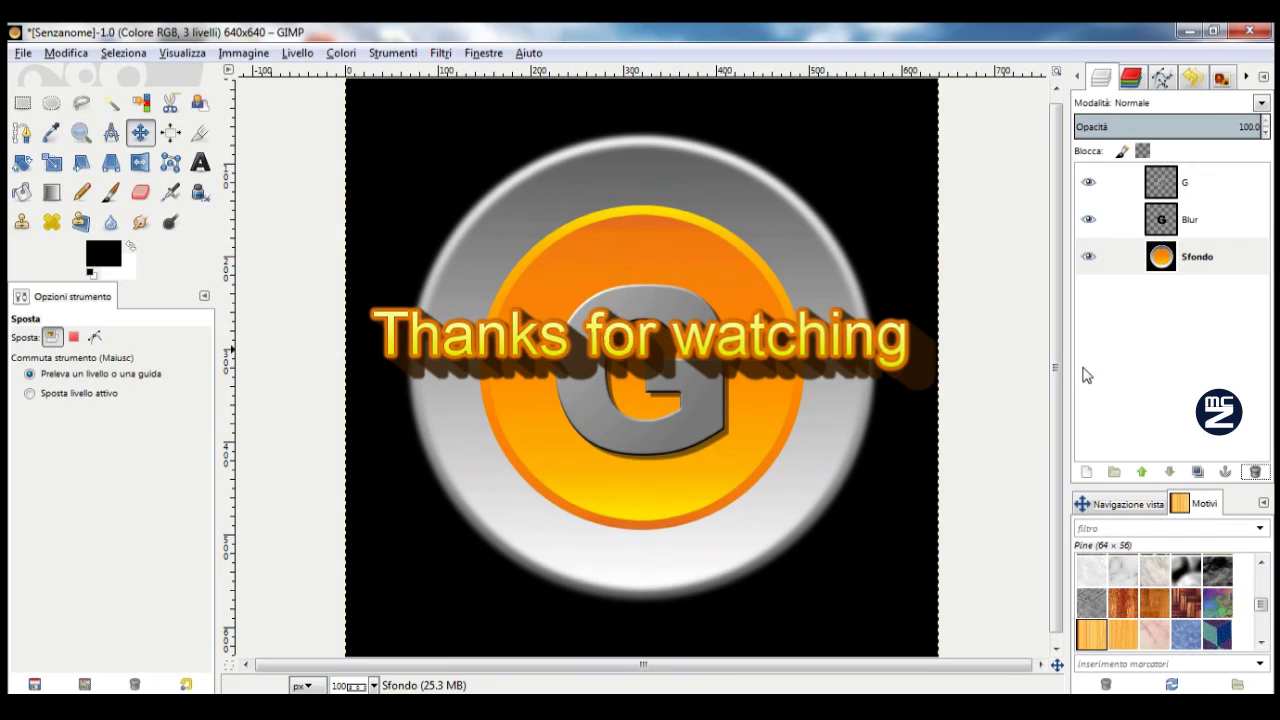
{"action": "key", "text": "minus"}
{"action": "key", "text": "minus"}
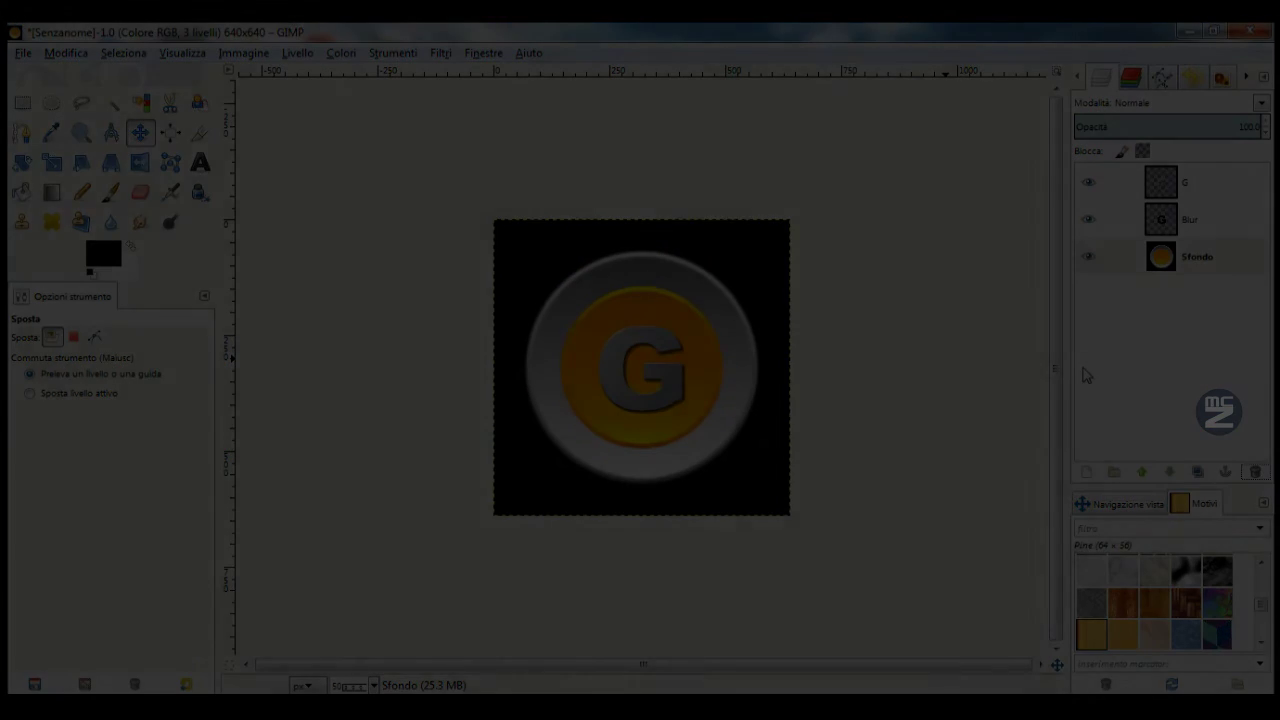